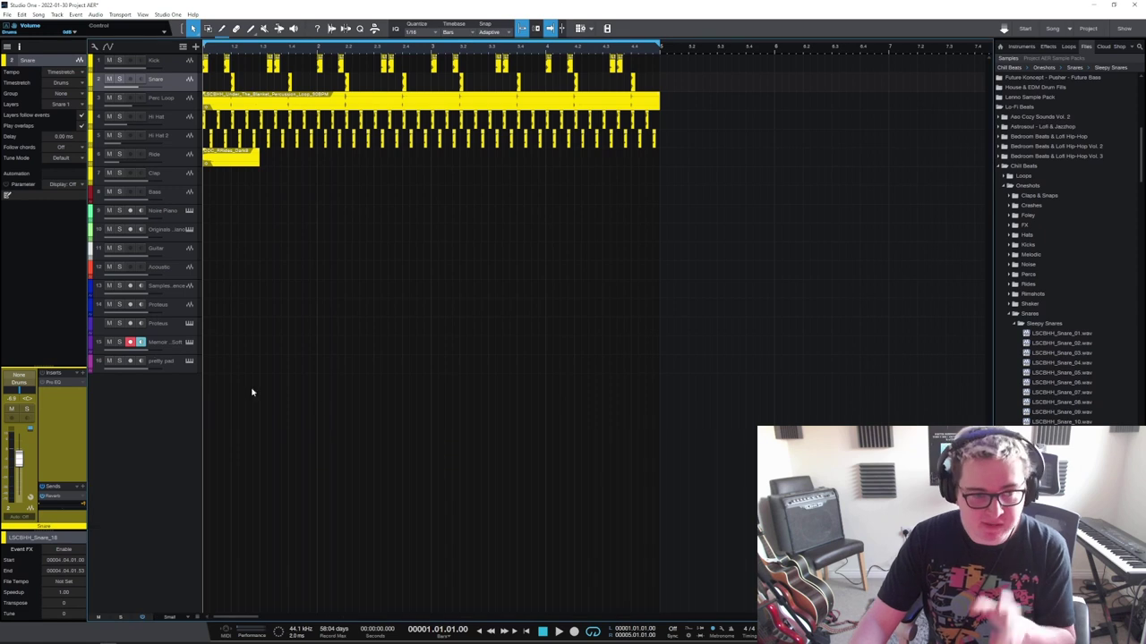
Try the Sadness texture from Memoir Piano in place of the patch loaded in the Memoir Dark Soft track's Kontakt
{"action": "left_click", "coordinate": [181, 343]}
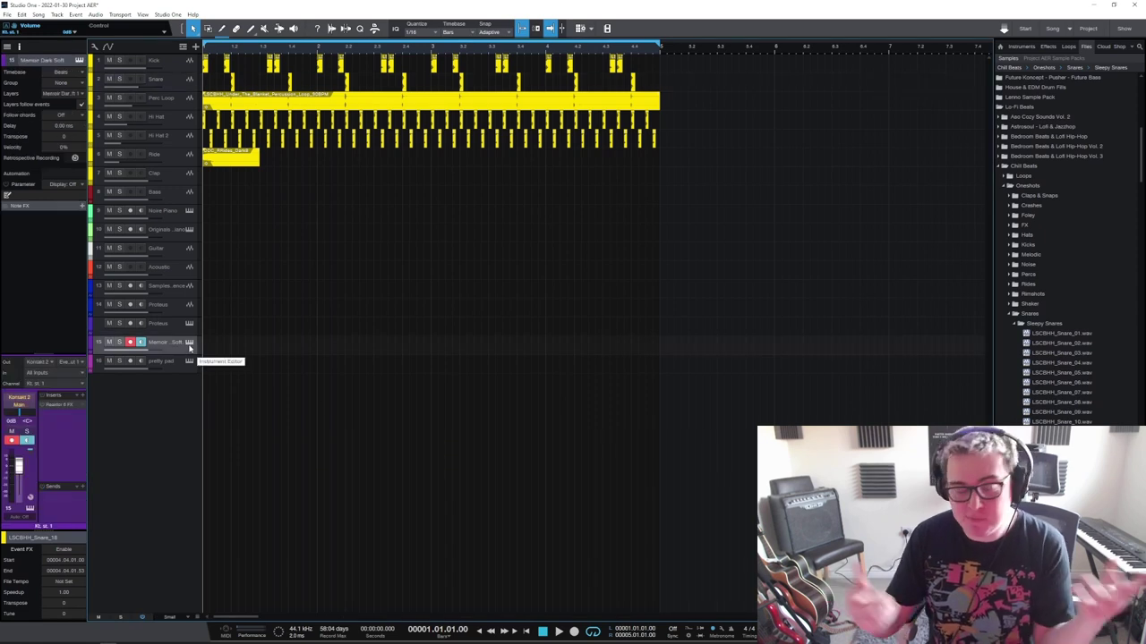
{"action": "left_click", "coordinate": [188, 343]}
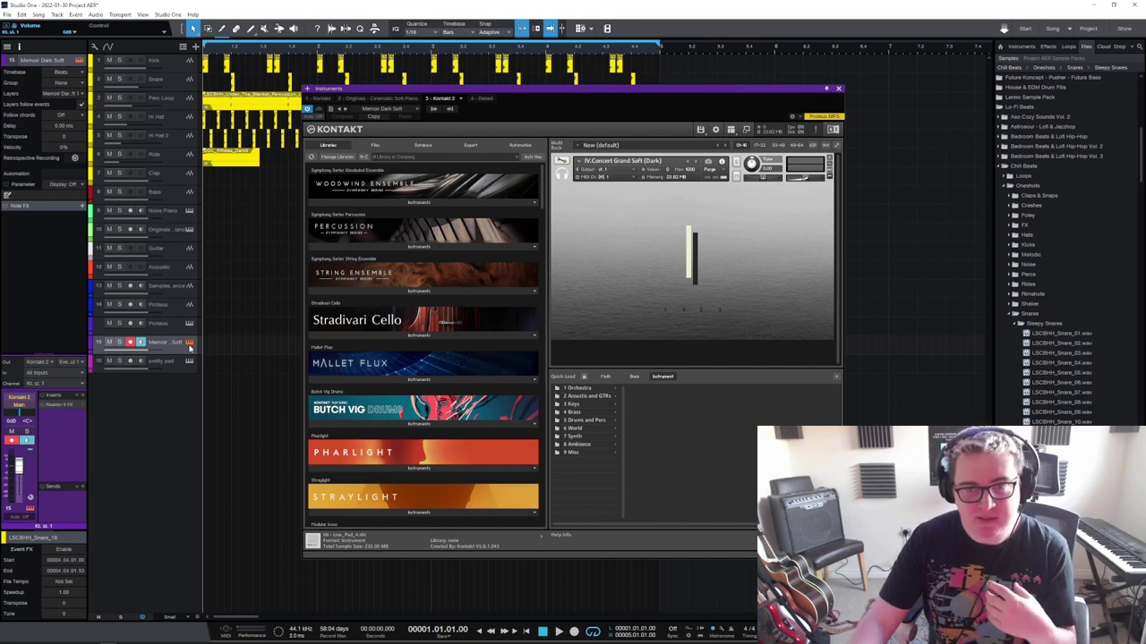
{"action": "left_click", "coordinate": [573, 404]}
{"action": "left_click", "coordinate": [675, 392]}
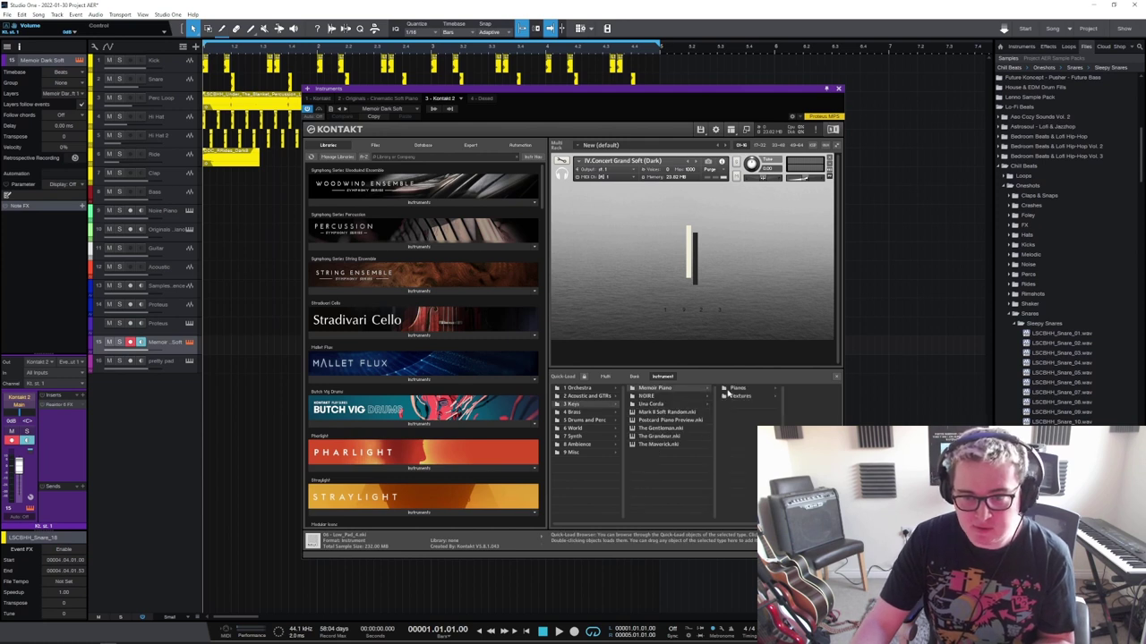
{"action": "left_click", "coordinate": [738, 396]}
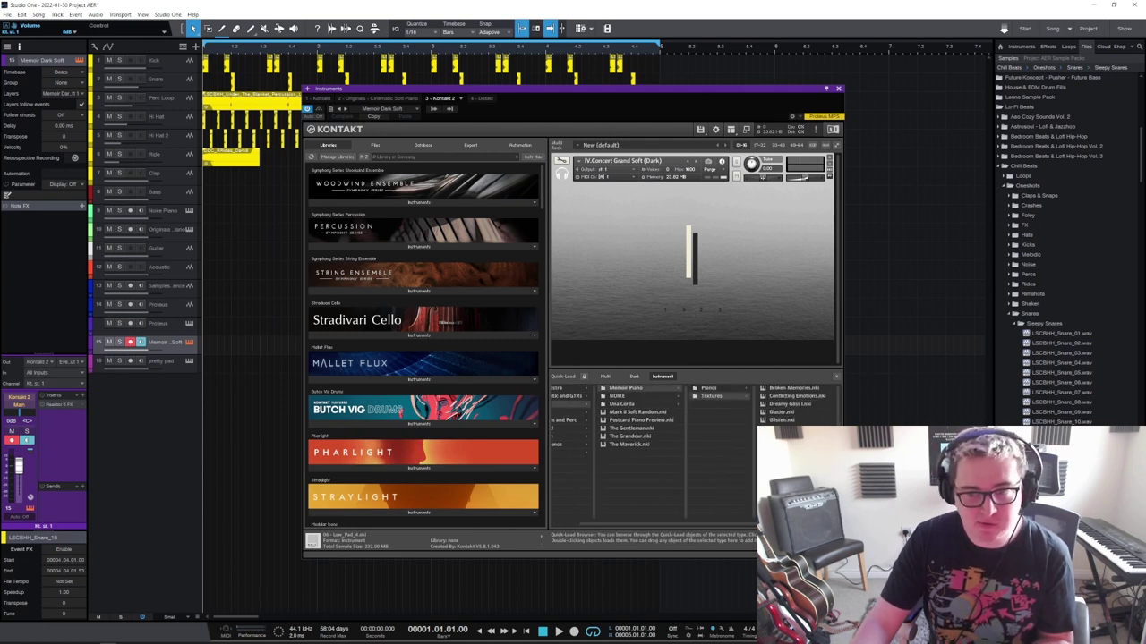
{"action": "left_click", "coordinate": [829, 159]}
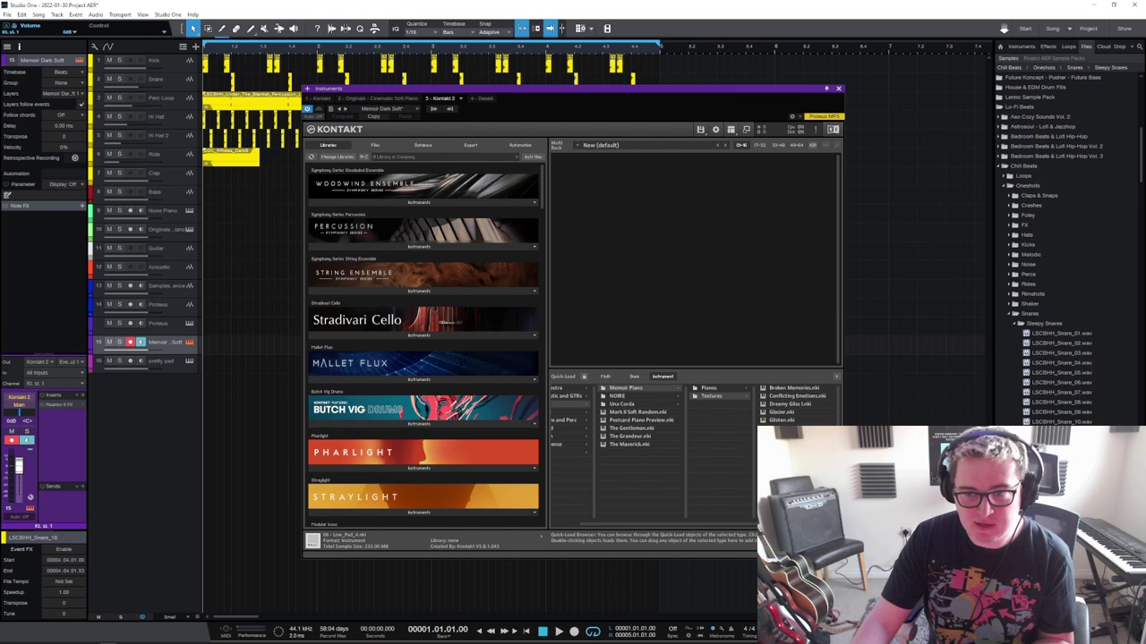
{"action": "double_click", "coordinate": [792, 460]}
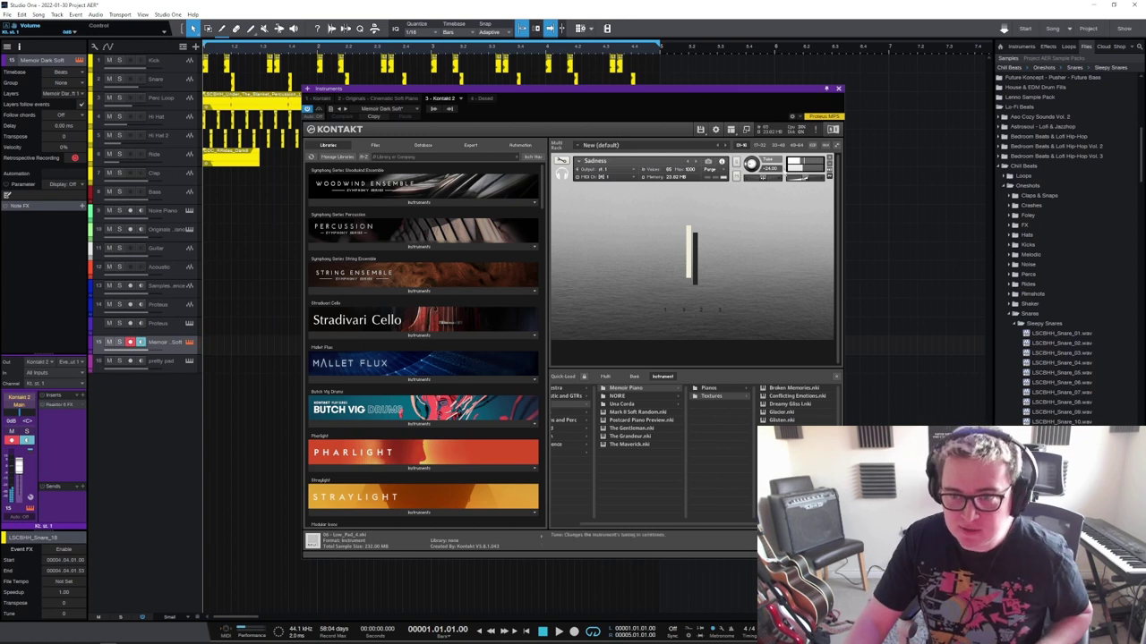
Try Memoir Piano's Dreamy Gliss I texture in place of the loaded Sadness patch, discarding changes
{"action": "left_click", "coordinate": [833, 161]}
{"action": "left_click", "coordinate": [594, 360]}
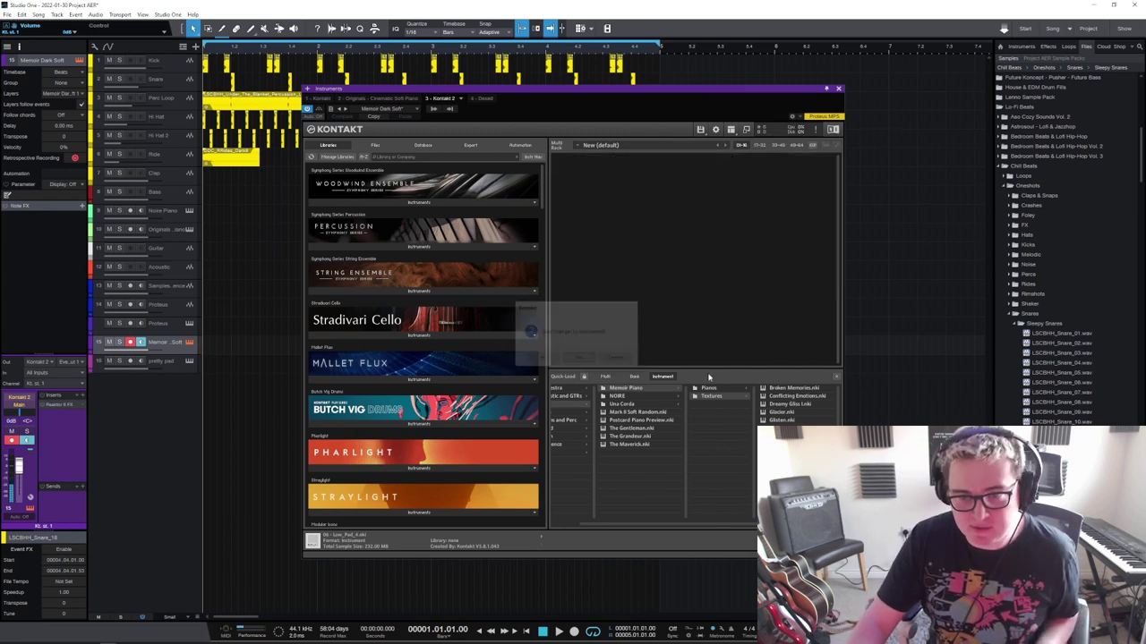
{"action": "double_click", "coordinate": [789, 404]}
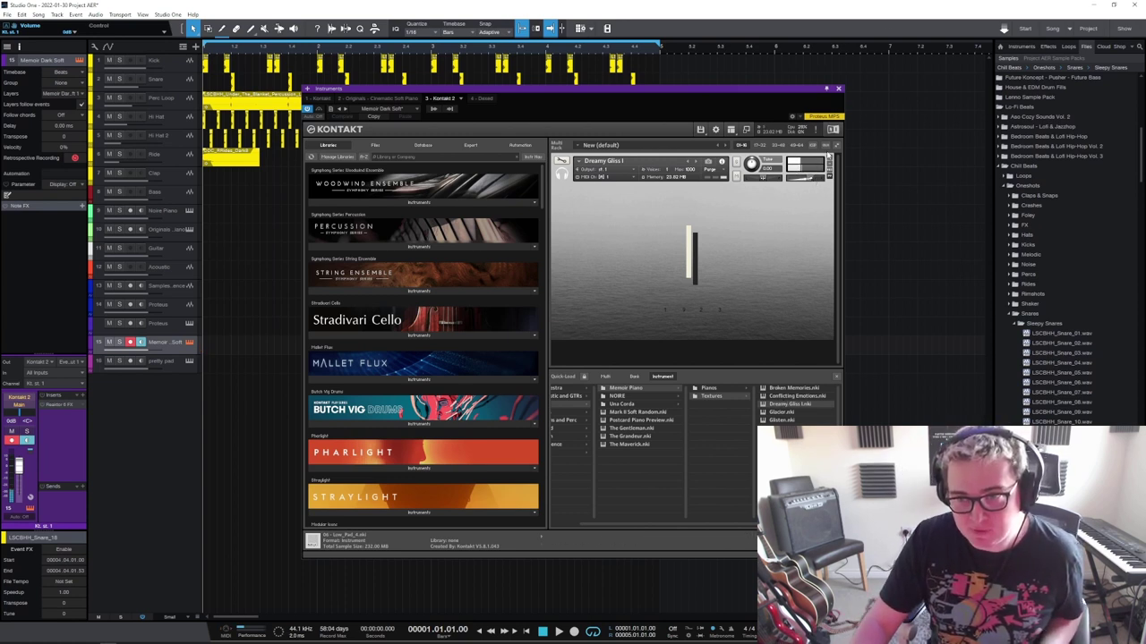
Replace the Dreamy Gliss I patch with VI. Warm Felt (Dark) from Memoir Piano's Pianos folder as a trial
{"action": "left_click", "coordinate": [829, 159]}
{"action": "left_click", "coordinate": [595, 361]}
{"action": "left_click", "coordinate": [695, 390]}
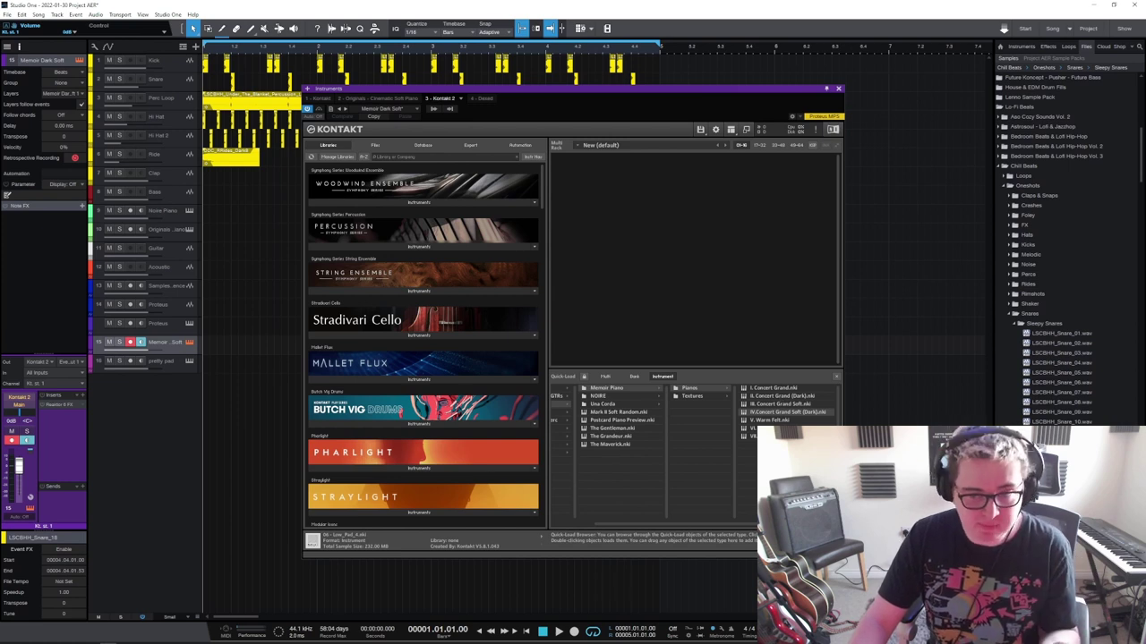
{"action": "double_click", "coordinate": [781, 429]}
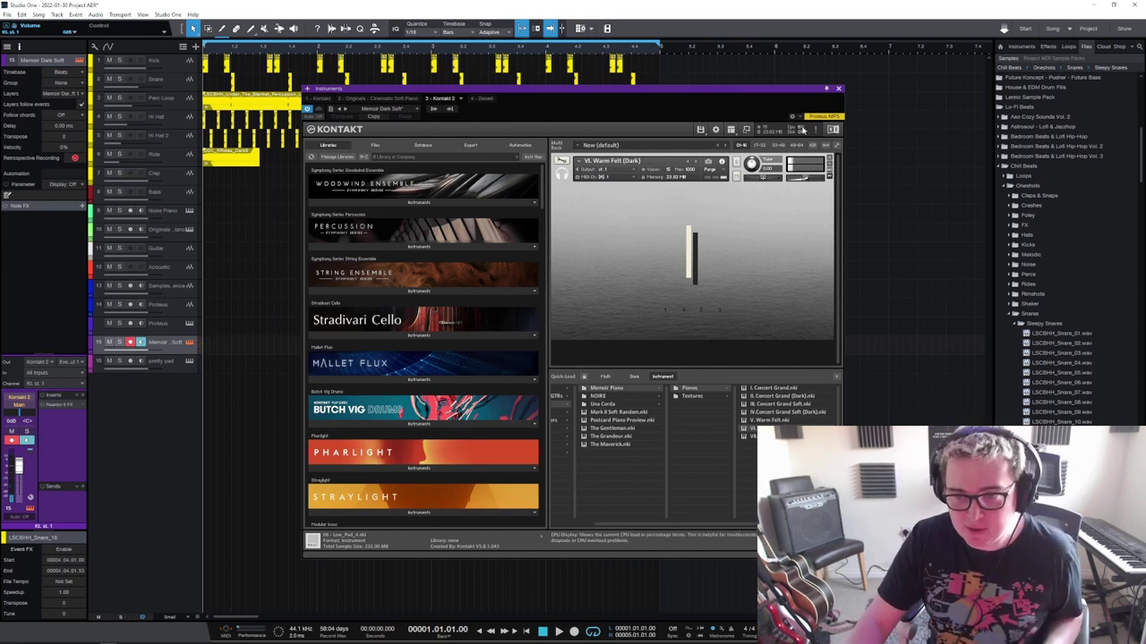
Replace the loaded Warm Felt patch with IV. Concert Grand Soft (Dark) and close the instrument window
{"action": "left_click", "coordinate": [828, 161]}
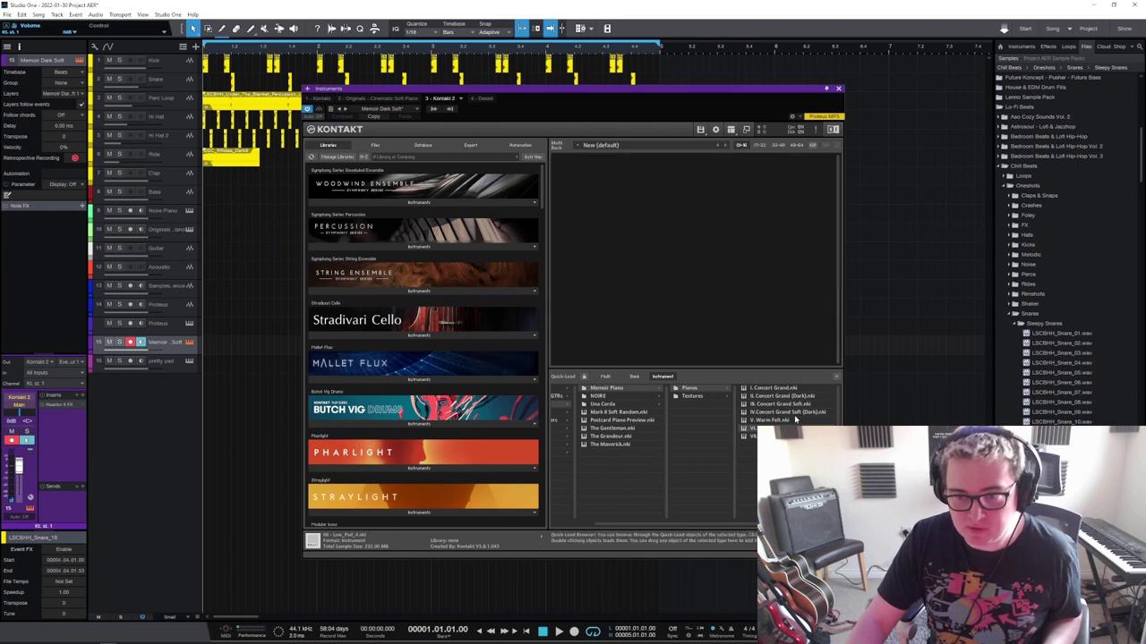
{"action": "double_click", "coordinate": [795, 414]}
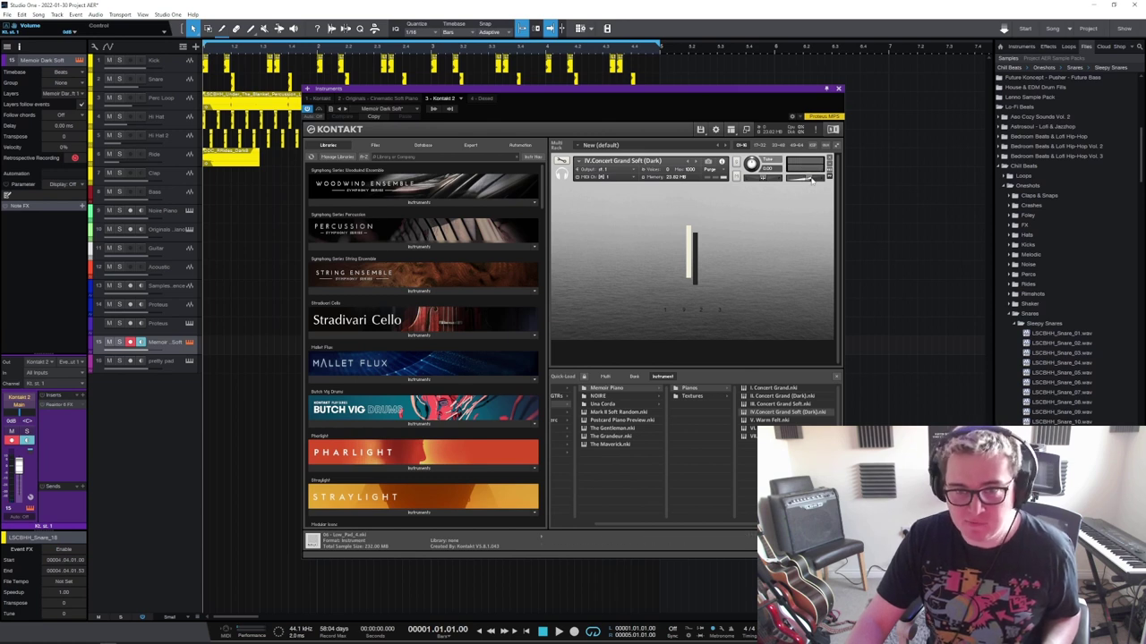
{"action": "left_click", "coordinate": [838, 89]}
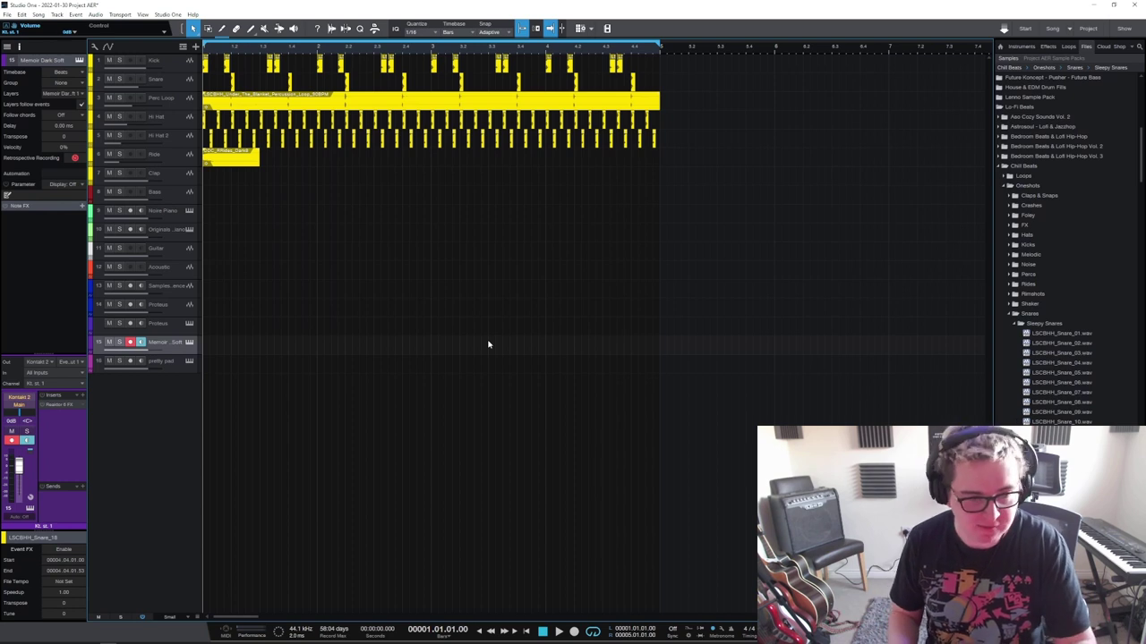
Route the Memoir Dark Soft track's output to the Chords bus and record a four-bar chord part on it
{"action": "left_click", "coordinate": [20, 407]}
{"action": "left_click", "coordinate": [27, 435]}
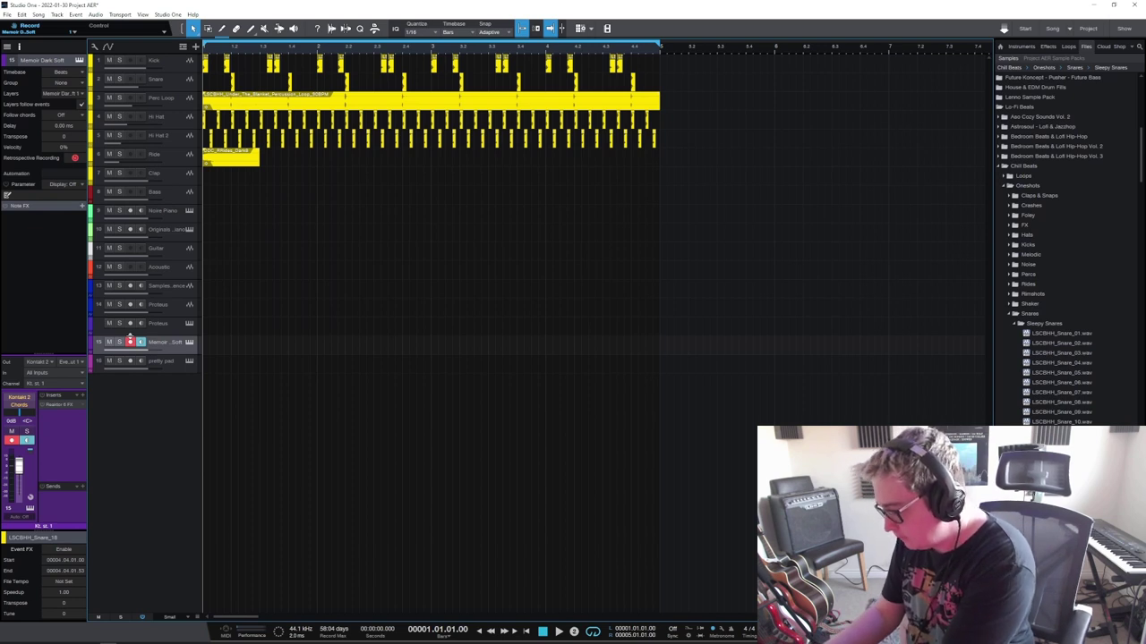
{"action": "key", "text": "KP_Multiply"}
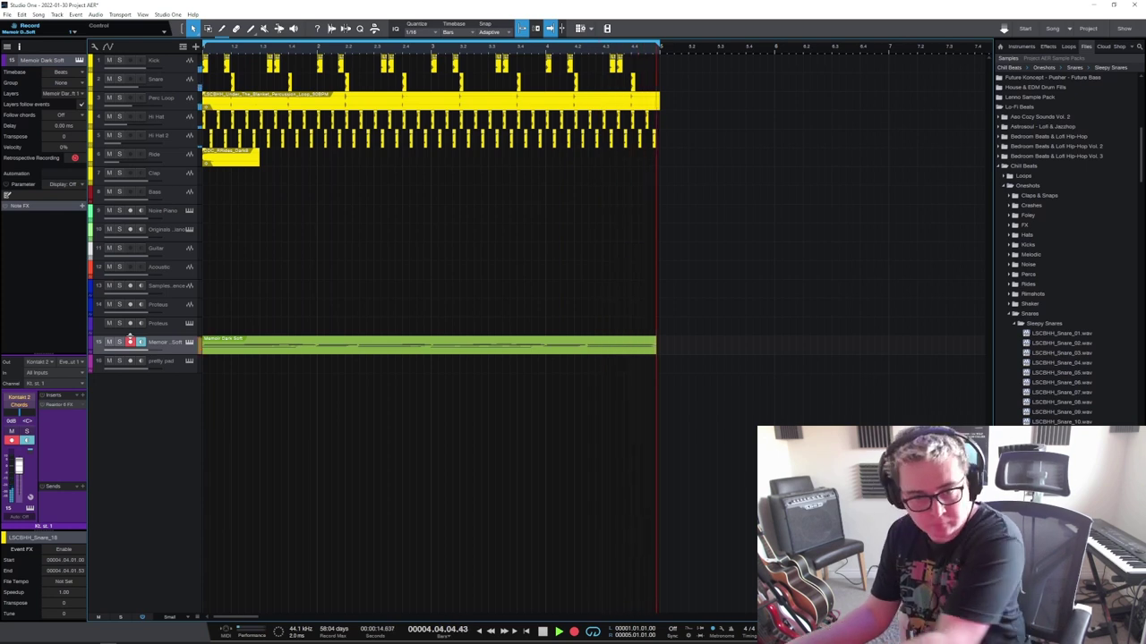
{"action": "key", "text": "space"}
Transpose all notes of the recorded Memoir Dark Soft part down one octave and lower their velocities, the first note to 25%
{"action": "double_click", "coordinate": [360, 350]}
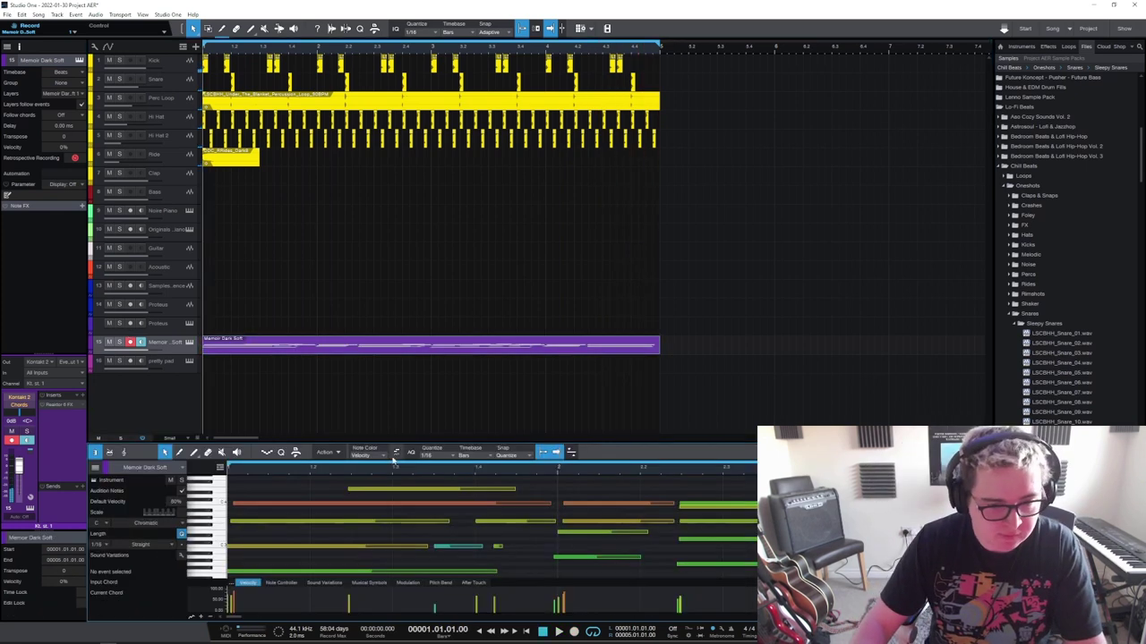
{"action": "left_click_drag", "start_coordinate": [396, 445], "coordinate": [416, 340]}
{"action": "scroll", "coordinate": [294, 366], "scroll_direction": "down", "scroll_amount": 5}
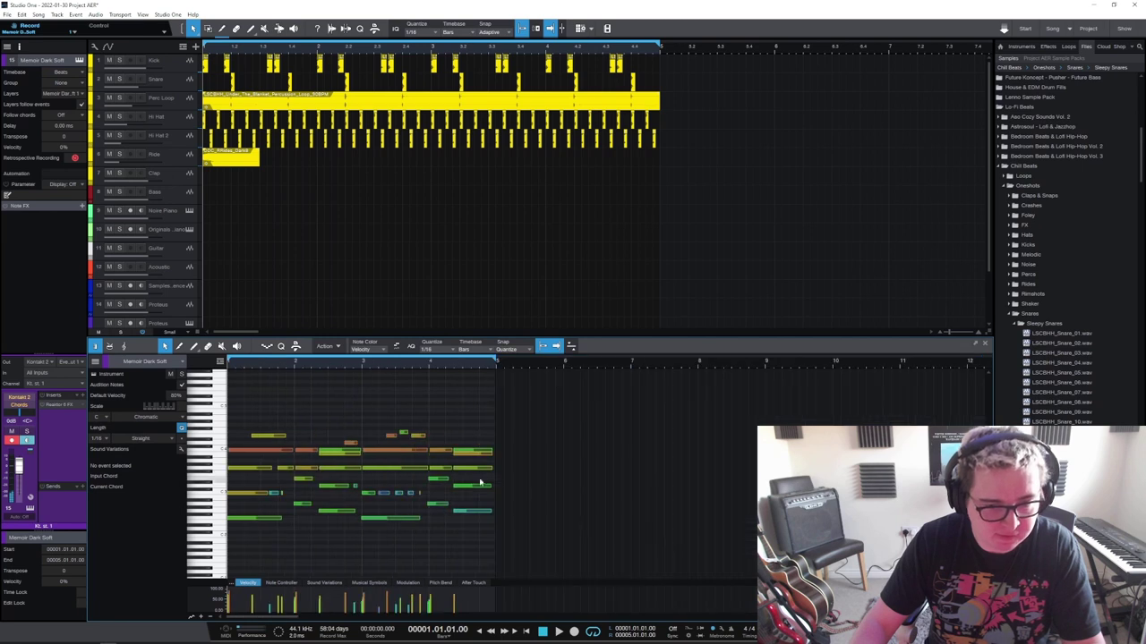
{"action": "key", "text": "ctrl+a"}
{"action": "key", "text": "shift+Down"}
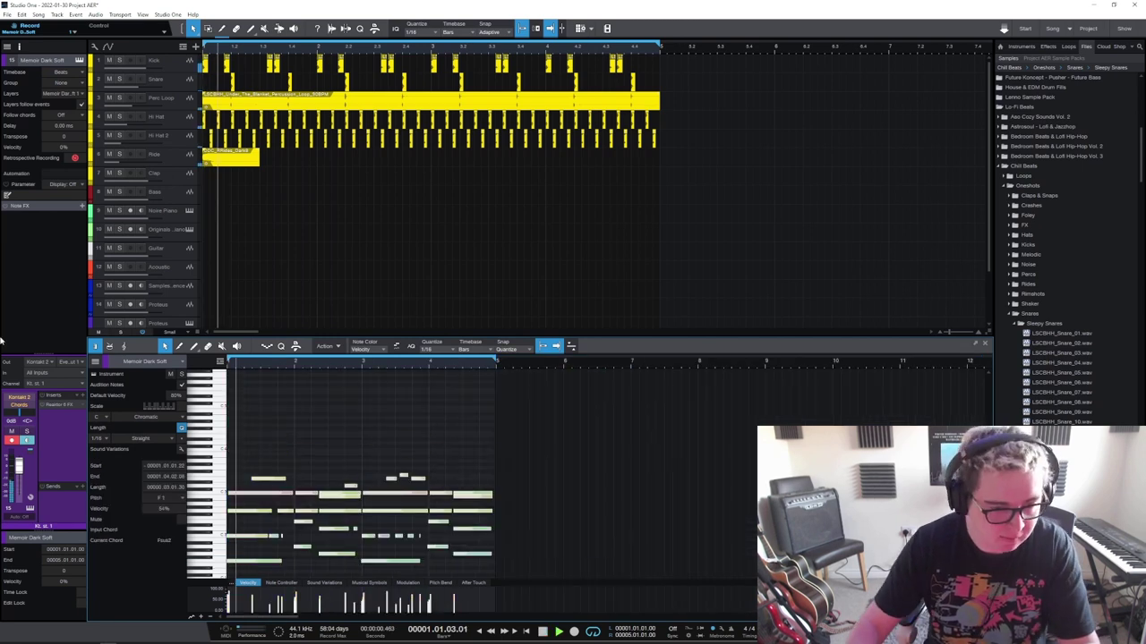
{"action": "left_click_drag", "start_coordinate": [364, 603], "coordinate": [364, 609]}
{"action": "key", "text": "space"}
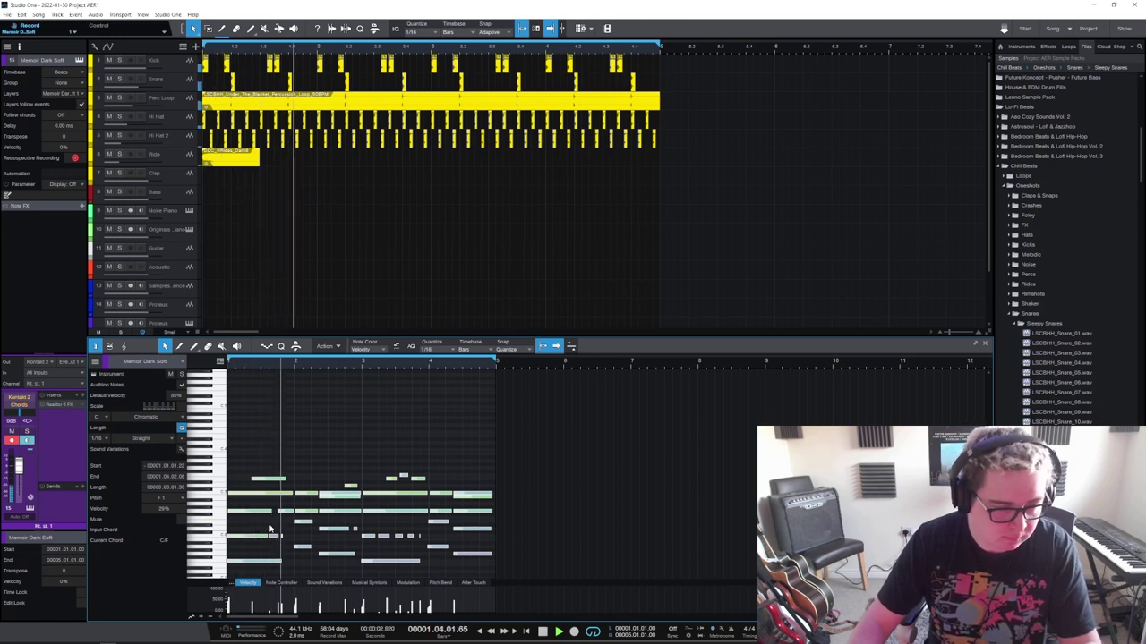
{"action": "key", "text": "F2"}
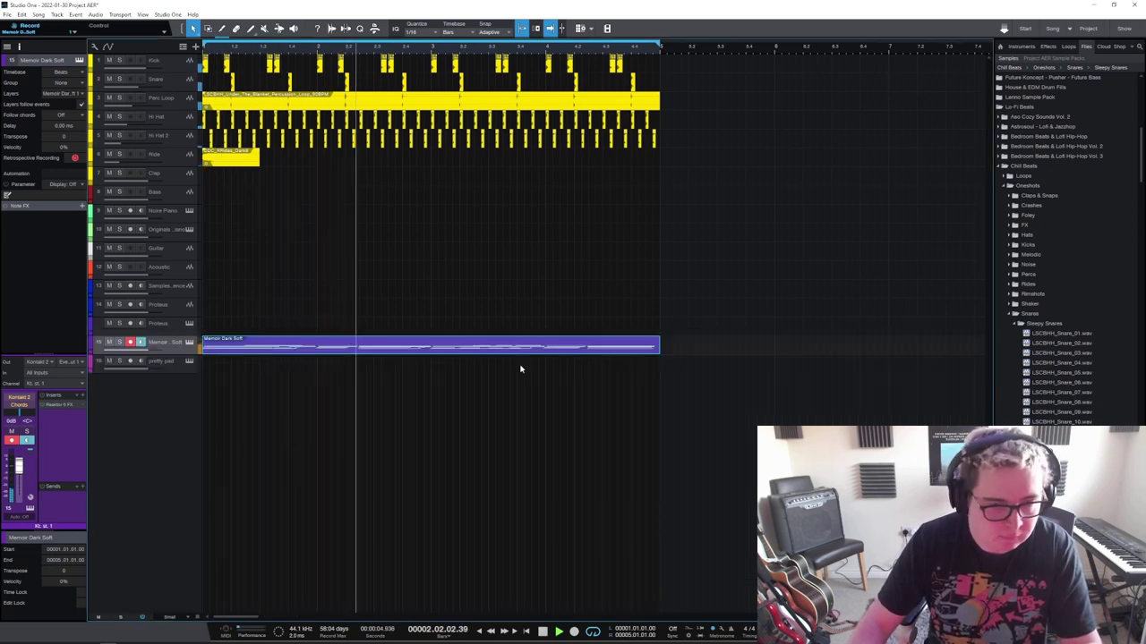
Lower the Snare track's volume to about -12 dB, and in its Pro EQ raise the low cut to 256 Hz and the high cut slightly
{"action": "left_click", "coordinate": [140, 87]}
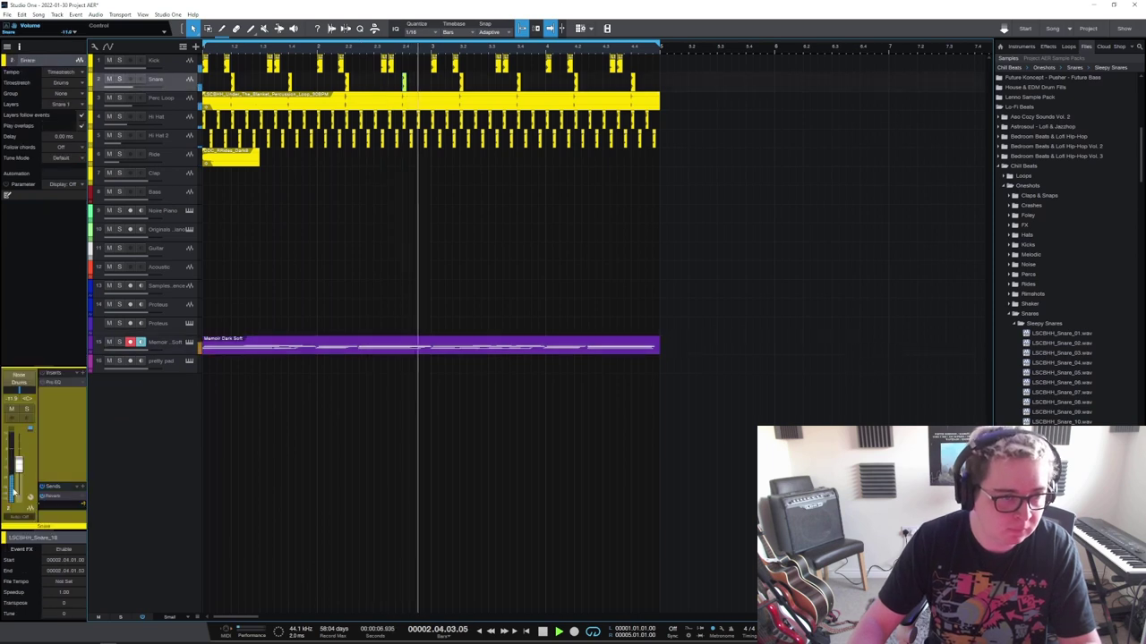
{"action": "left_click", "coordinate": [51, 383]}
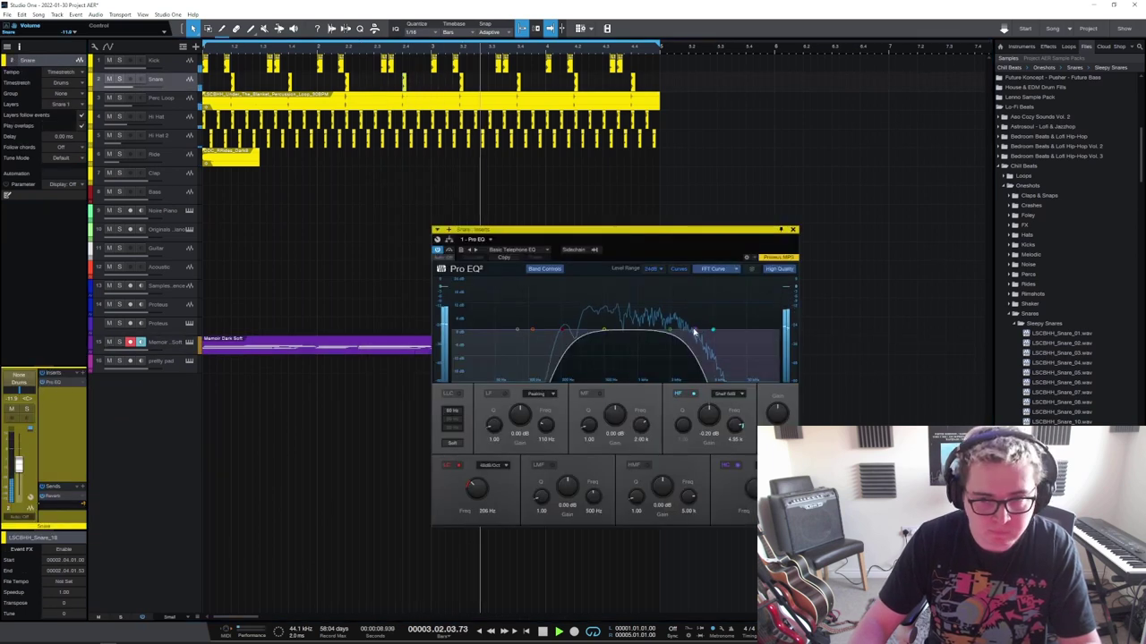
{"action": "left_click_drag", "start_coordinate": [563, 332], "coordinate": [571, 332]}
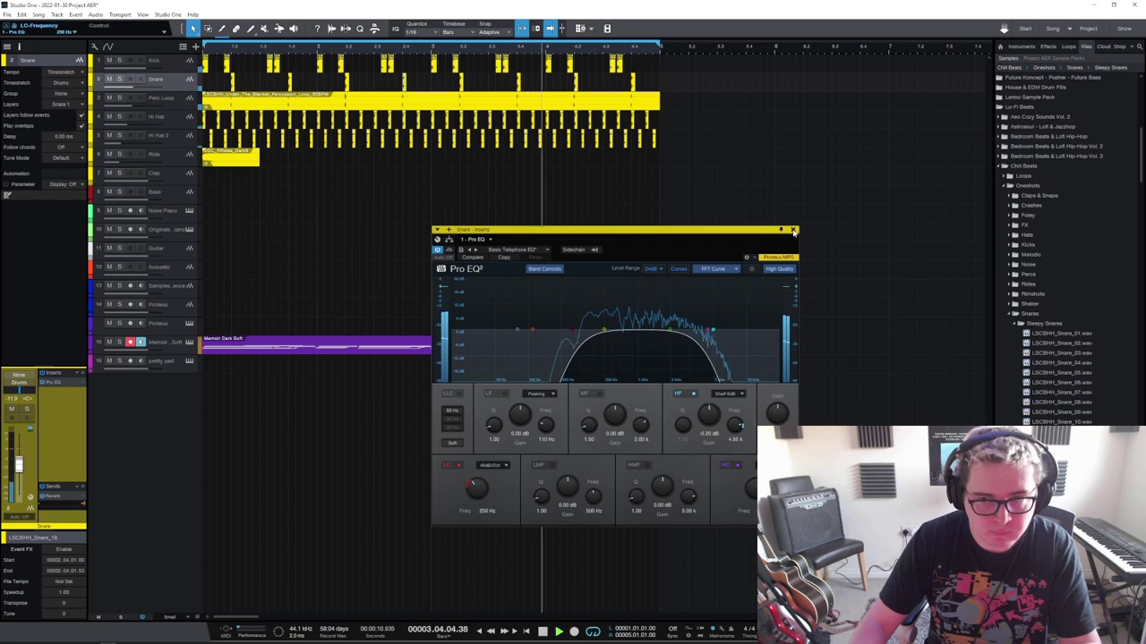
{"action": "left_click", "coordinate": [793, 230]}
Transpose all snare hits on the Snare track down by 3 semitones
{"action": "key", "text": "space"}
{"action": "left_click_drag", "start_coordinate": [666, 85], "coordinate": [199, 87]}
{"action": "right_click", "coordinate": [233, 81]}
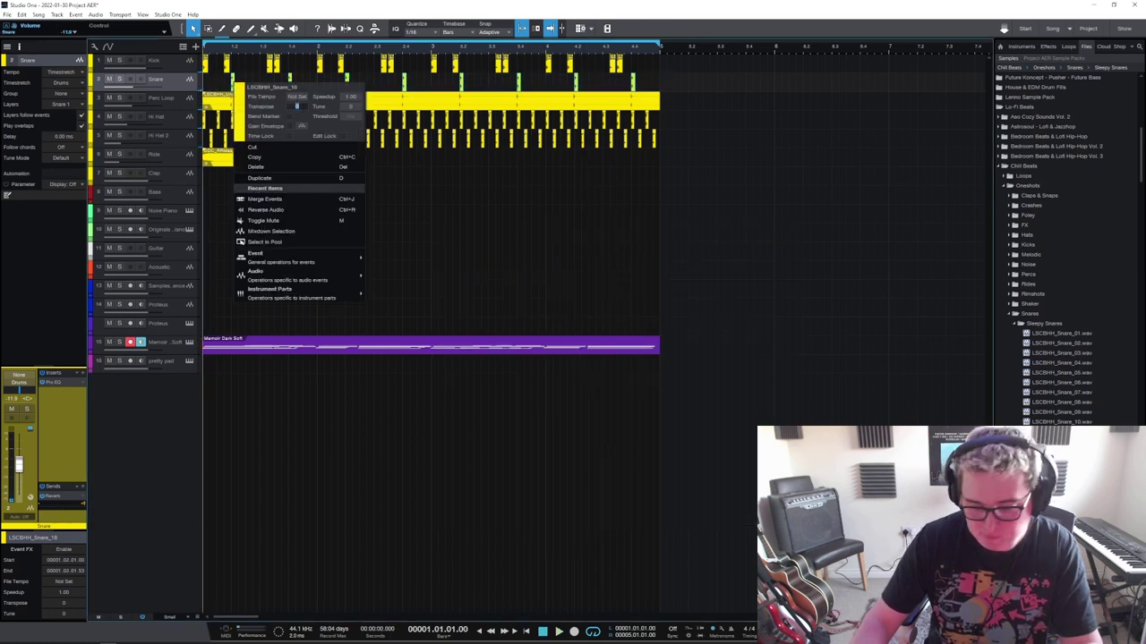
{"action": "left_click", "coordinate": [307, 3]}
Adjust the Perc Loop and Hi Hat track volumes against the piano chords while the loop plays
{"action": "key", "text": "space"}
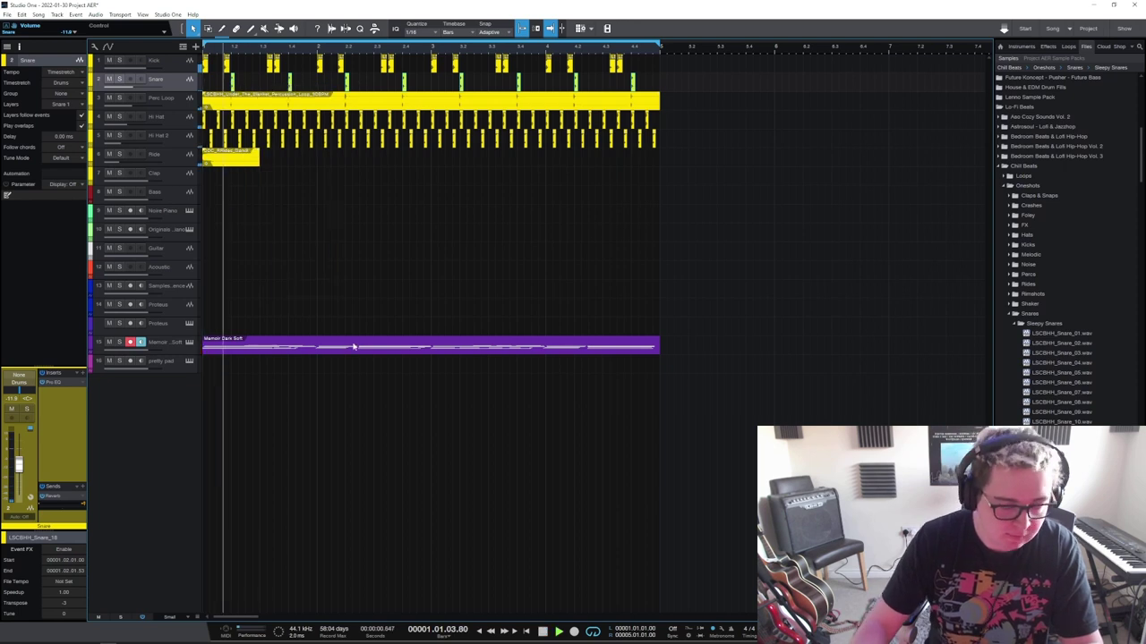
{"action": "left_click", "coordinate": [169, 98]}
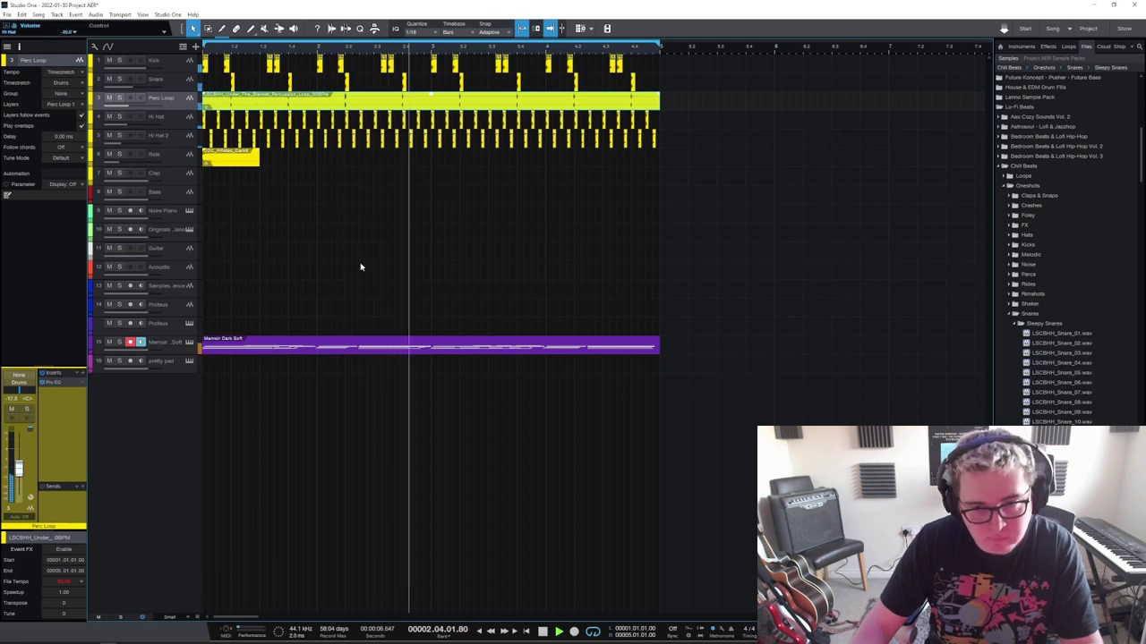
{"action": "left_click", "coordinate": [167, 342]}
{"action": "key", "text": "space"}
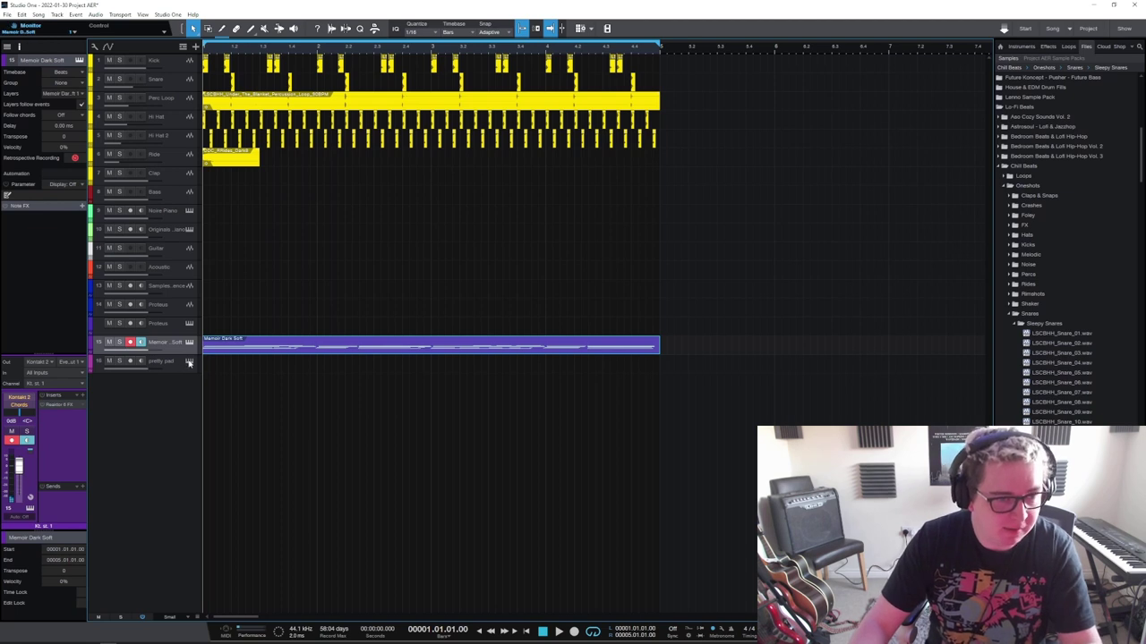
Open the pretty pad track's Dexed instrument, route the track's output to the Chords bus and close the instrument window
{"action": "left_click", "coordinate": [188, 362]}
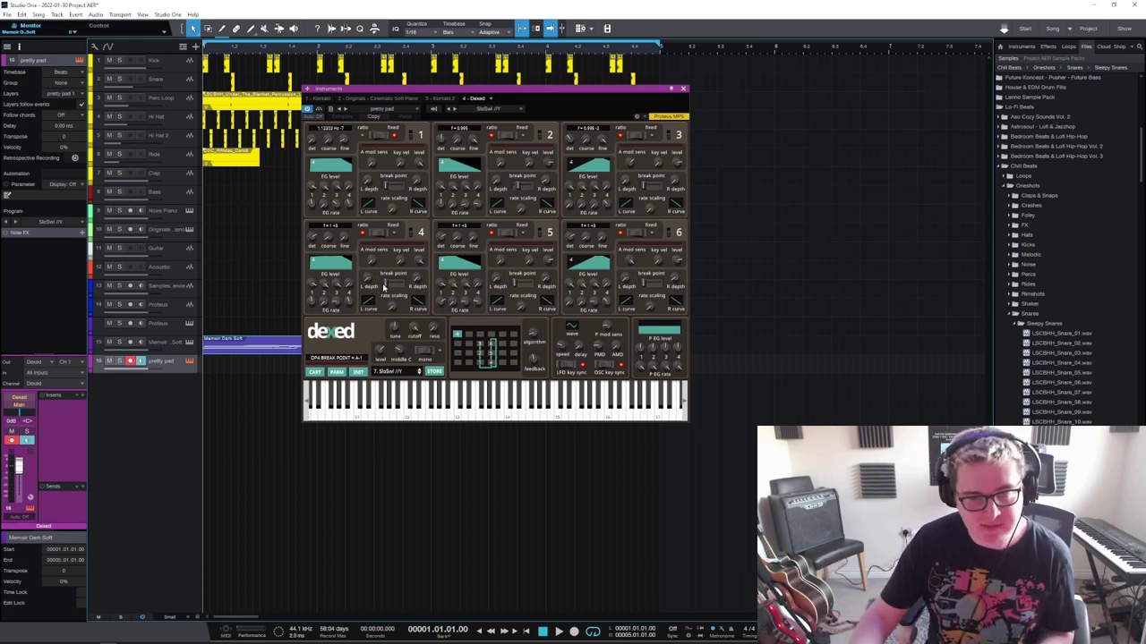
{"action": "left_click", "coordinate": [19, 405]}
{"action": "left_click", "coordinate": [27, 433]}
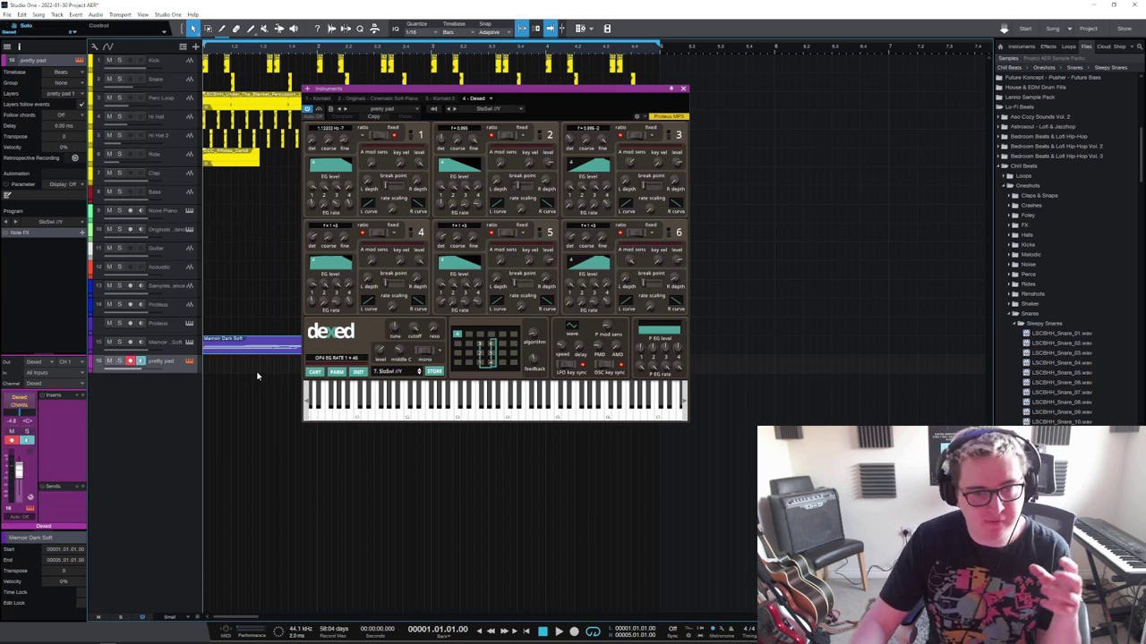
{"action": "left_click", "coordinate": [685, 90]}
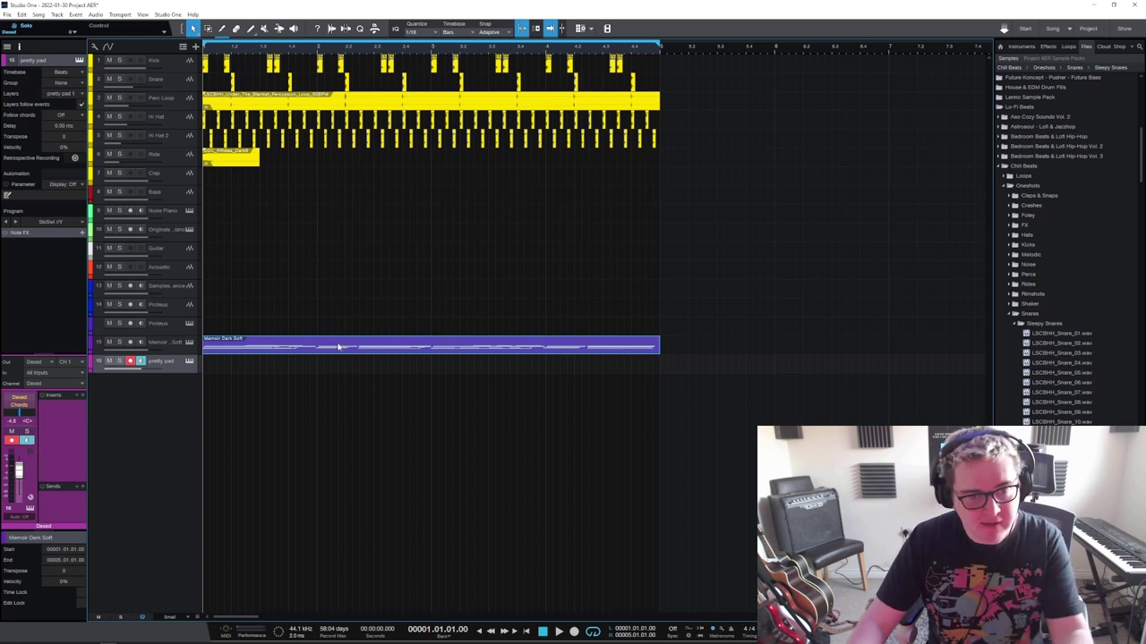
Move the chord part from the Memoir Dark Soft track to the pretty pad track and set that track's volume to -2.0 dB
{"action": "left_click_drag", "start_coordinate": [339, 347], "coordinate": [339, 364]}
{"action": "key", "text": "space"}
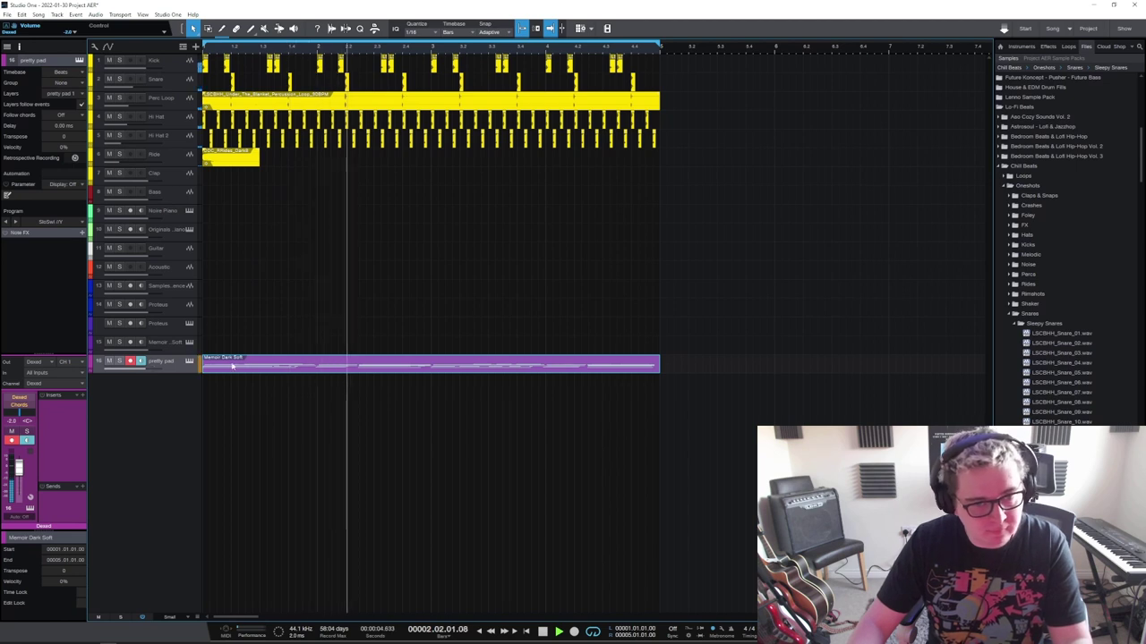
{"action": "key", "text": "space"}
Try all notes of the pretty pad part one octave higher during playback, and transpose them back down
{"action": "double_click", "coordinate": [410, 365]}
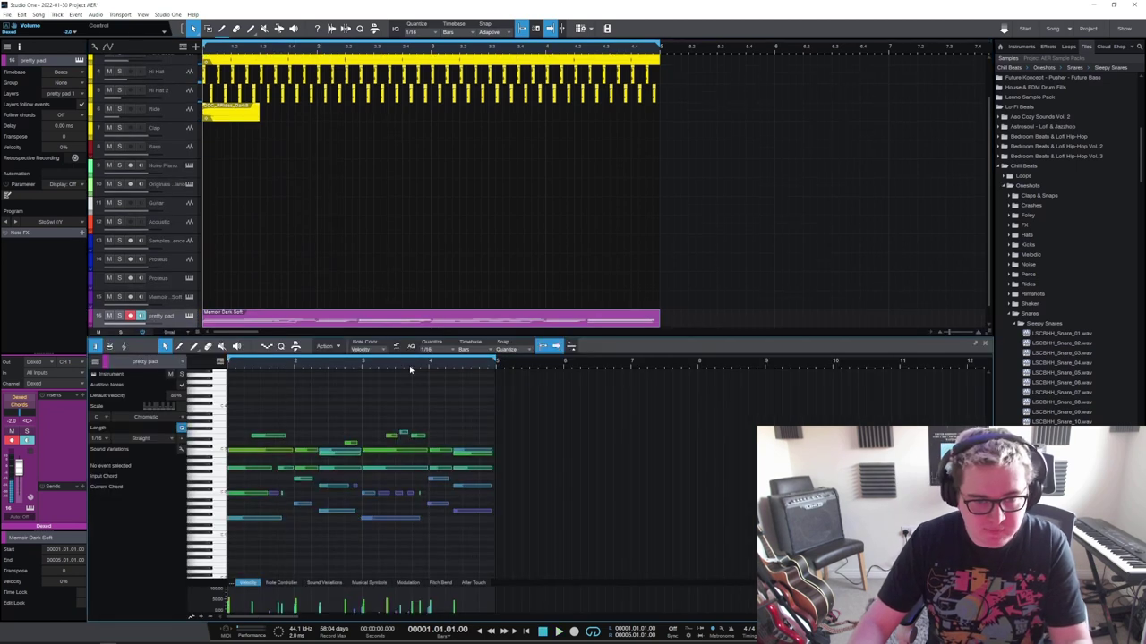
{"action": "left_click_drag", "start_coordinate": [582, 545], "coordinate": [48, 263]}
{"action": "key", "text": "shift+Up"}
{"action": "key", "text": "space"}
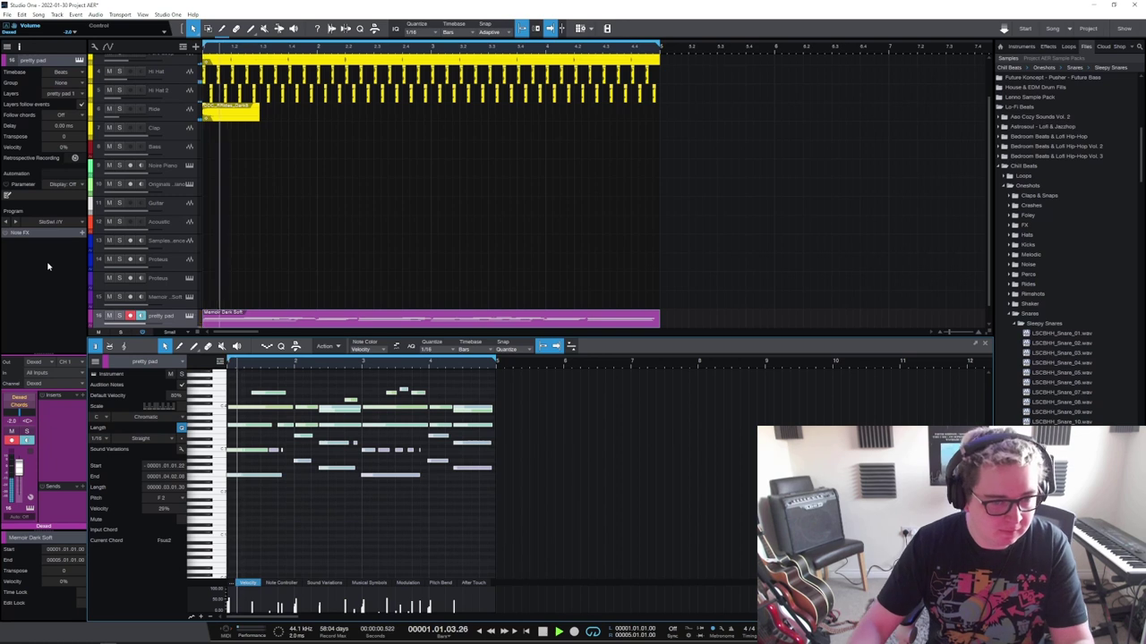
{"action": "scroll", "coordinate": [227, 220], "scroll_direction": "down", "scroll_amount": 1}
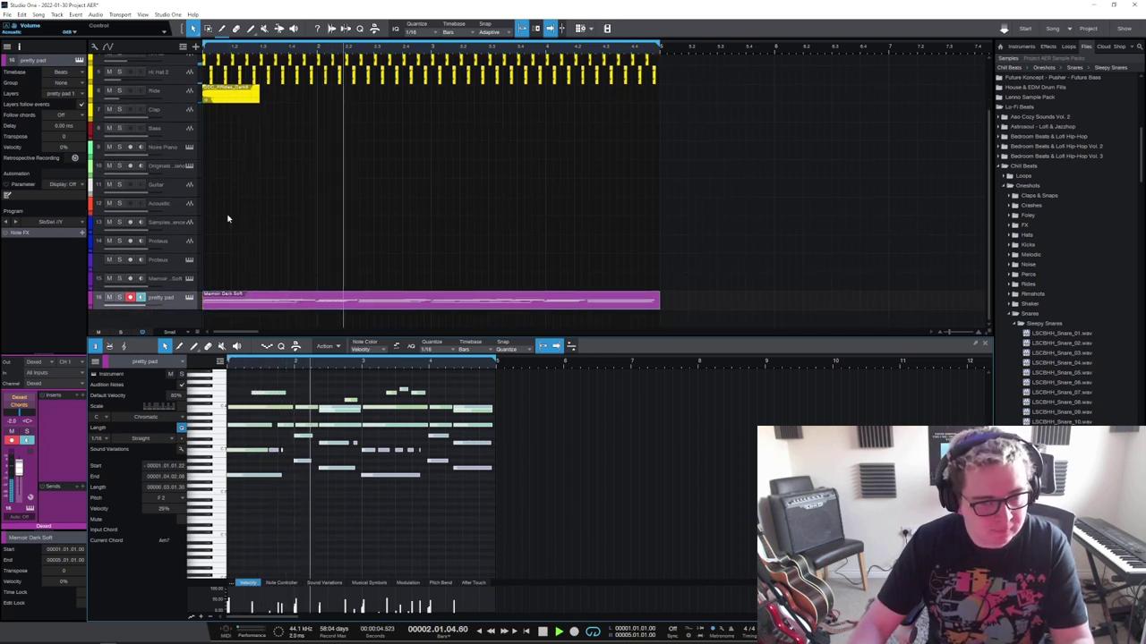
{"action": "key", "text": "space"}
{"action": "key", "text": "shift+Down"}
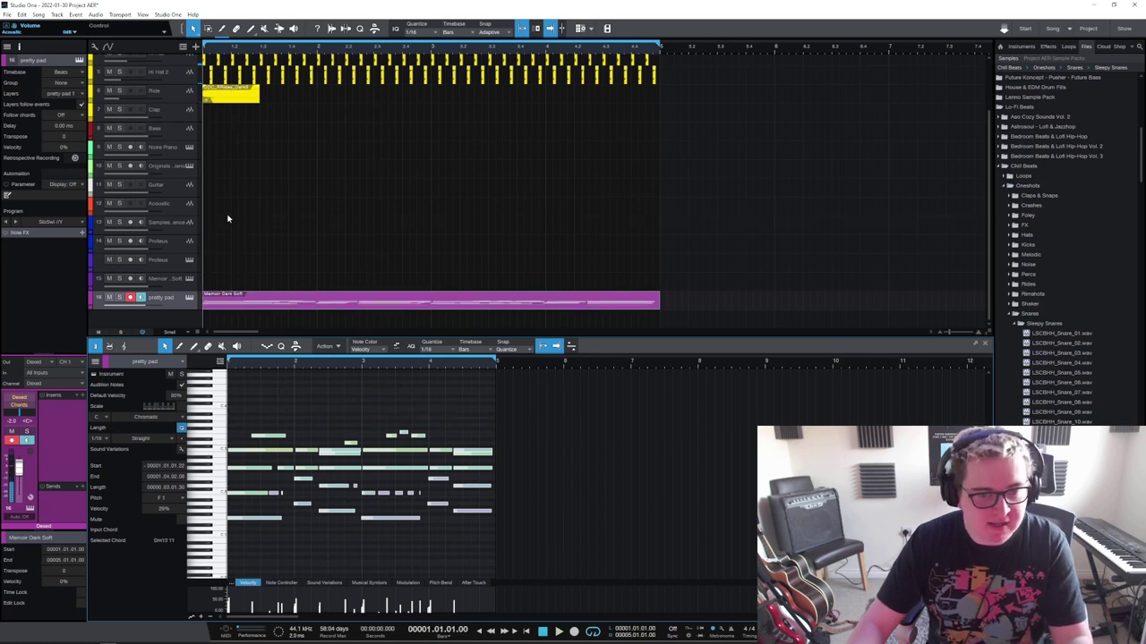
Move the chord part from the pretty pad track back to the Memoir Dark Soft track
{"action": "key", "text": "alt+Up"}
{"action": "left_click", "coordinate": [295, 296]}
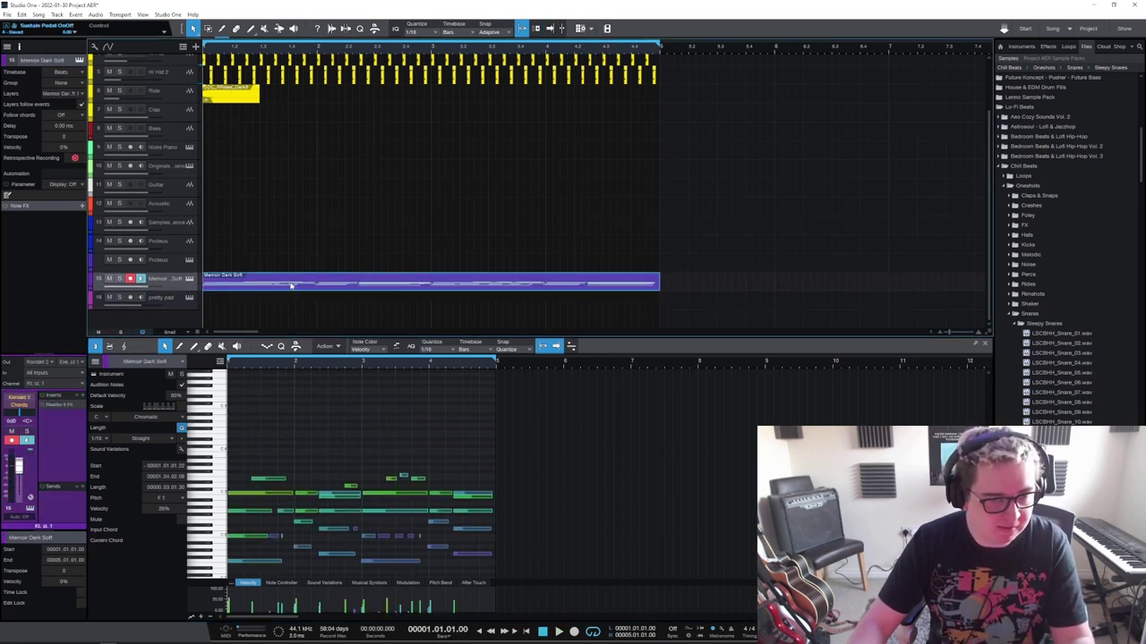
Open the pretty pad track's Dexed instrument, audition the LAURIE preset, switch to PHAROH and close the instrument window
{"action": "left_click", "coordinate": [194, 303]}
{"action": "left_click", "coordinate": [188, 299]}
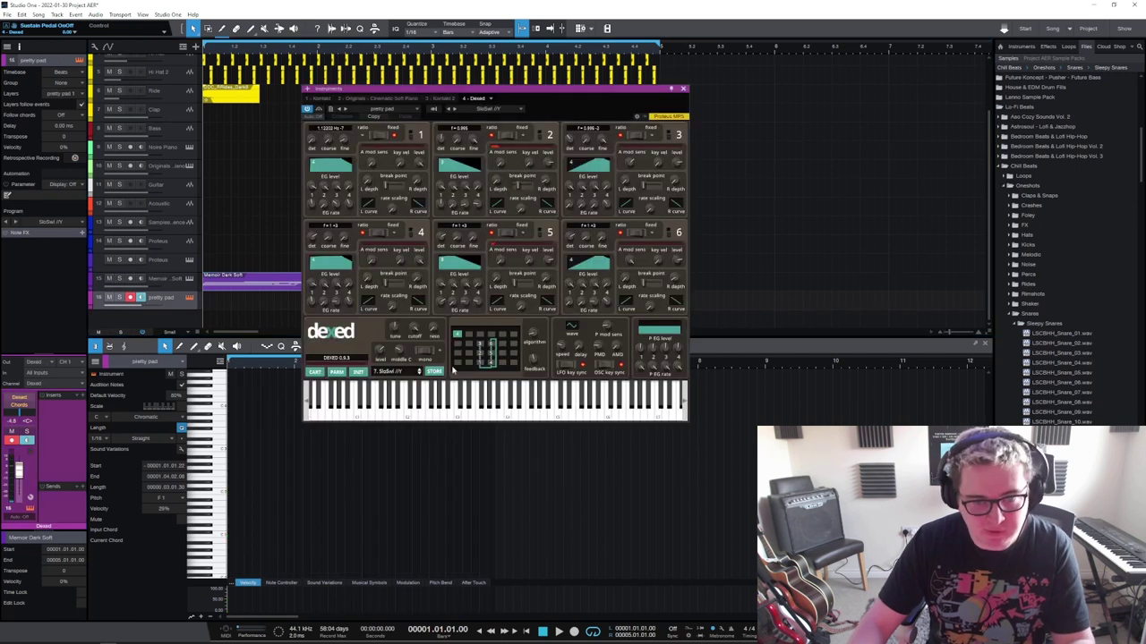
{"action": "left_click", "coordinate": [420, 373]}
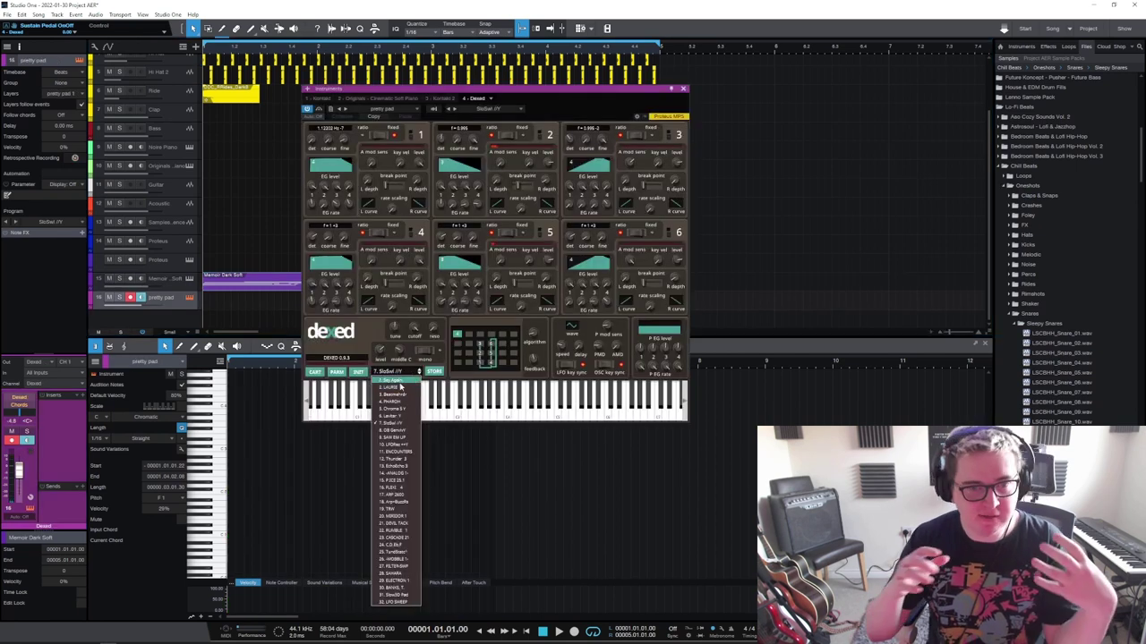
{"action": "left_click", "coordinate": [402, 382]}
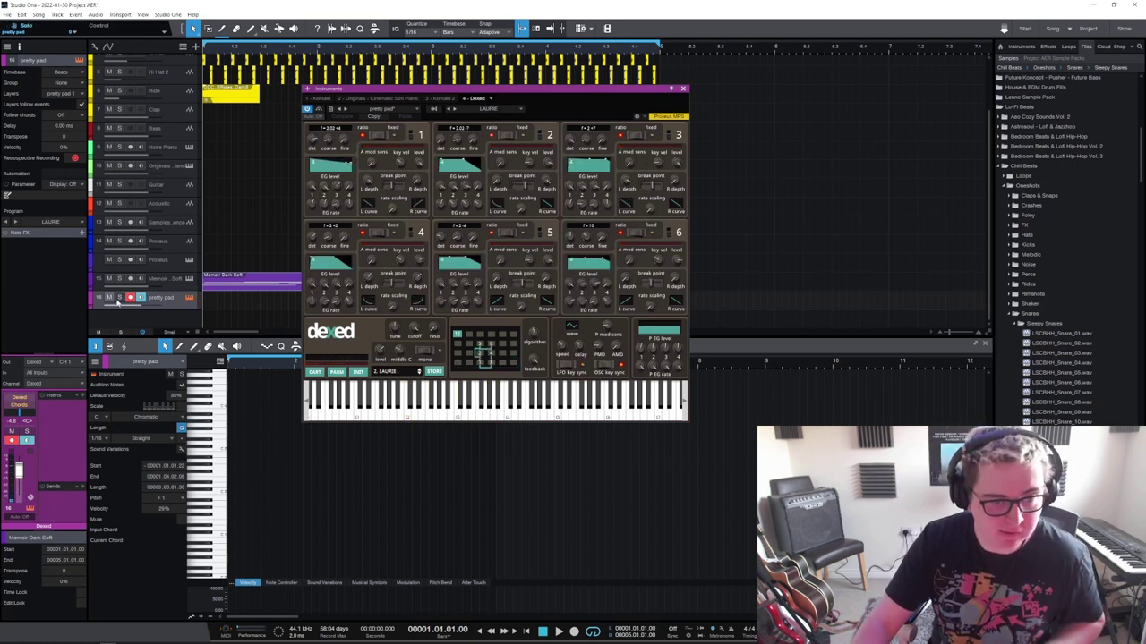
{"action": "left_click", "coordinate": [418, 374]}
{"action": "left_click", "coordinate": [421, 374]}
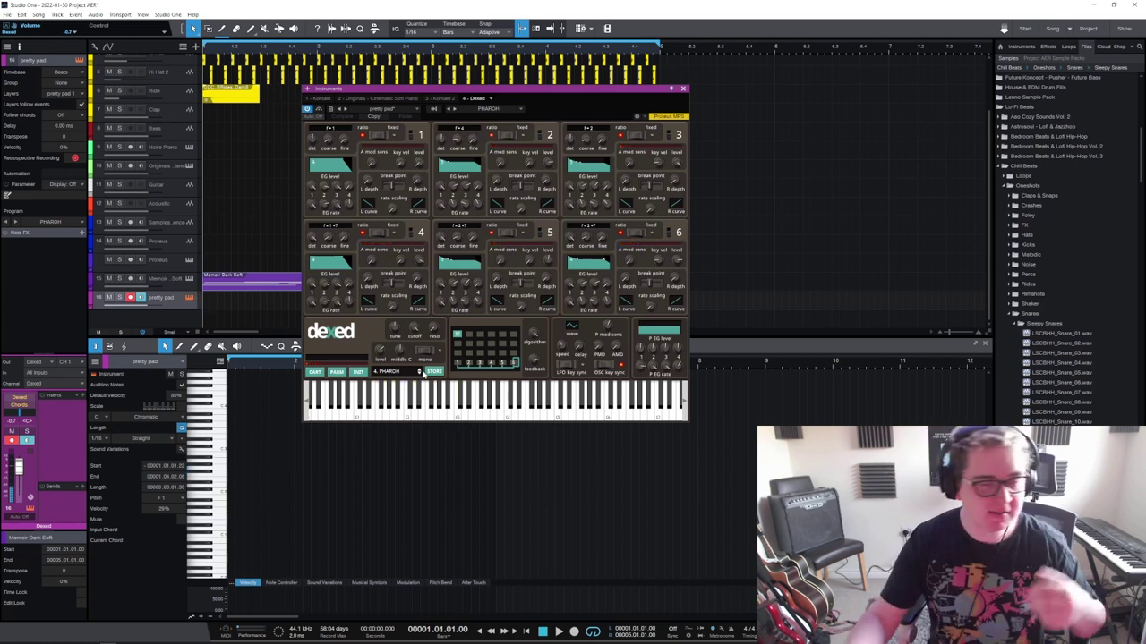
{"action": "left_click", "coordinate": [682, 90]}
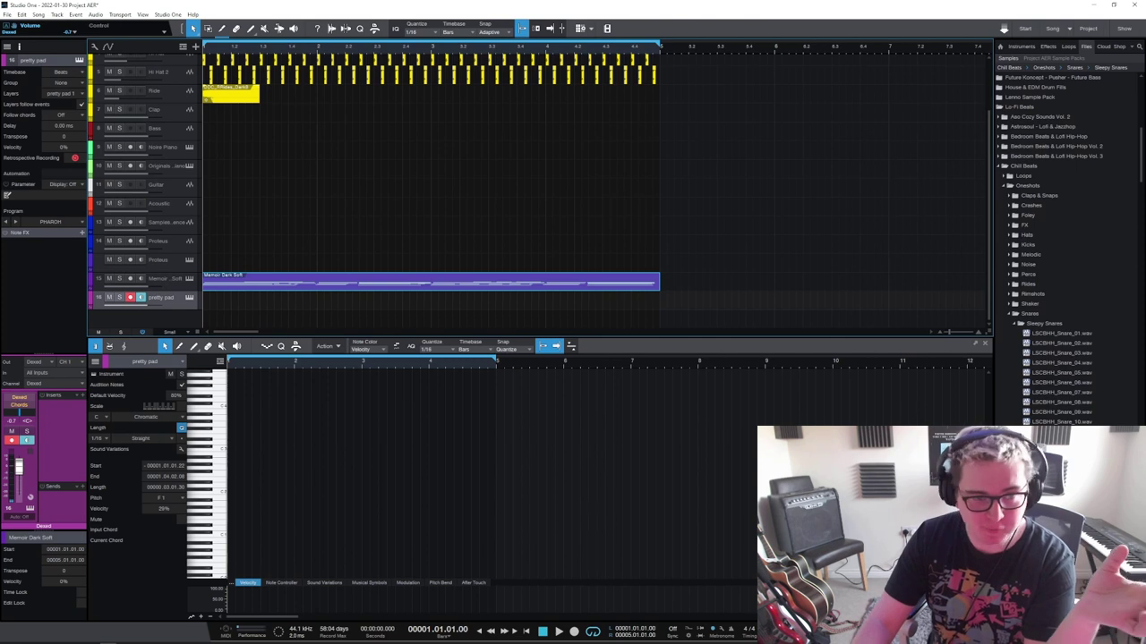
Open the Reaktor 6 FX insert on the Memoir Dark Soft track and listen to the track soloed through it
{"action": "left_click", "coordinate": [167, 281]}
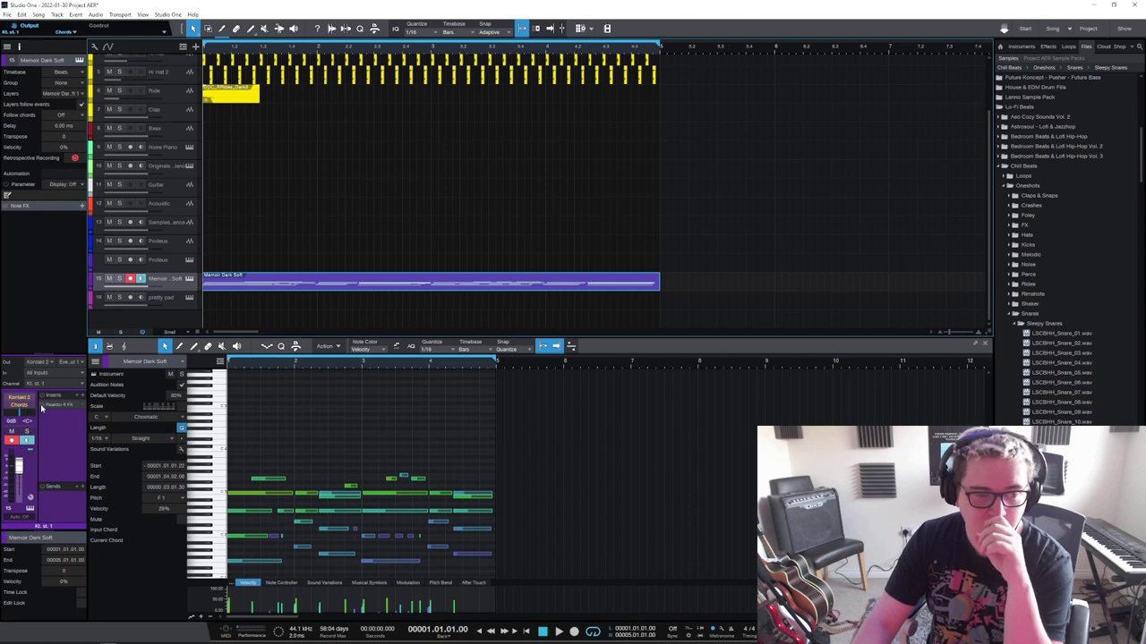
{"action": "left_click", "coordinate": [61, 407]}
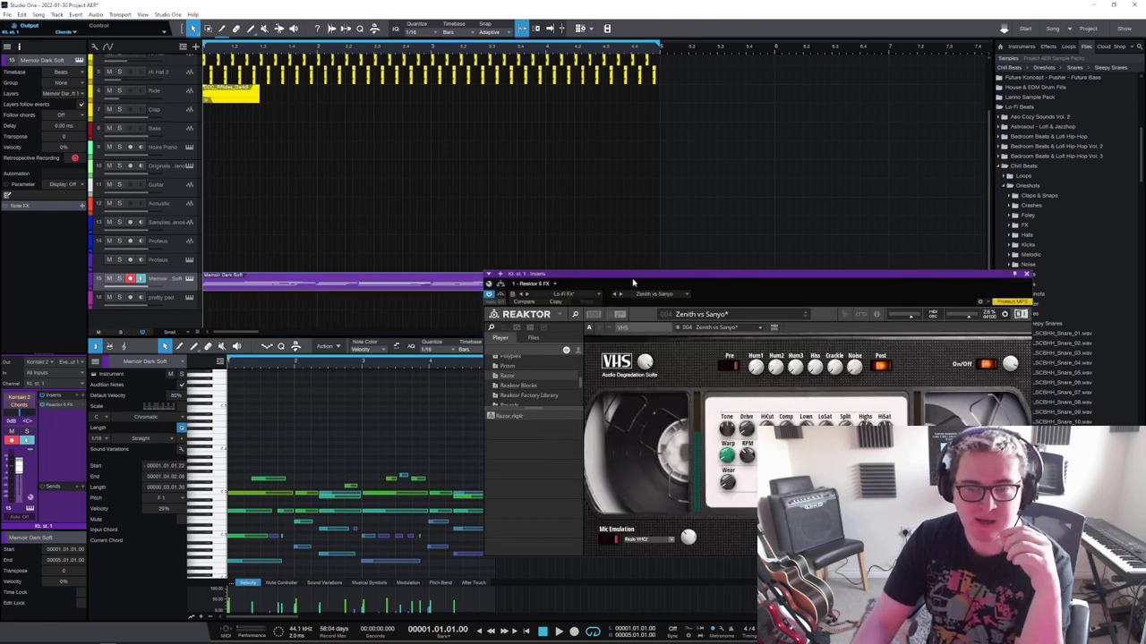
{"action": "left_click_drag", "start_coordinate": [633, 283], "coordinate": [625, 278]}
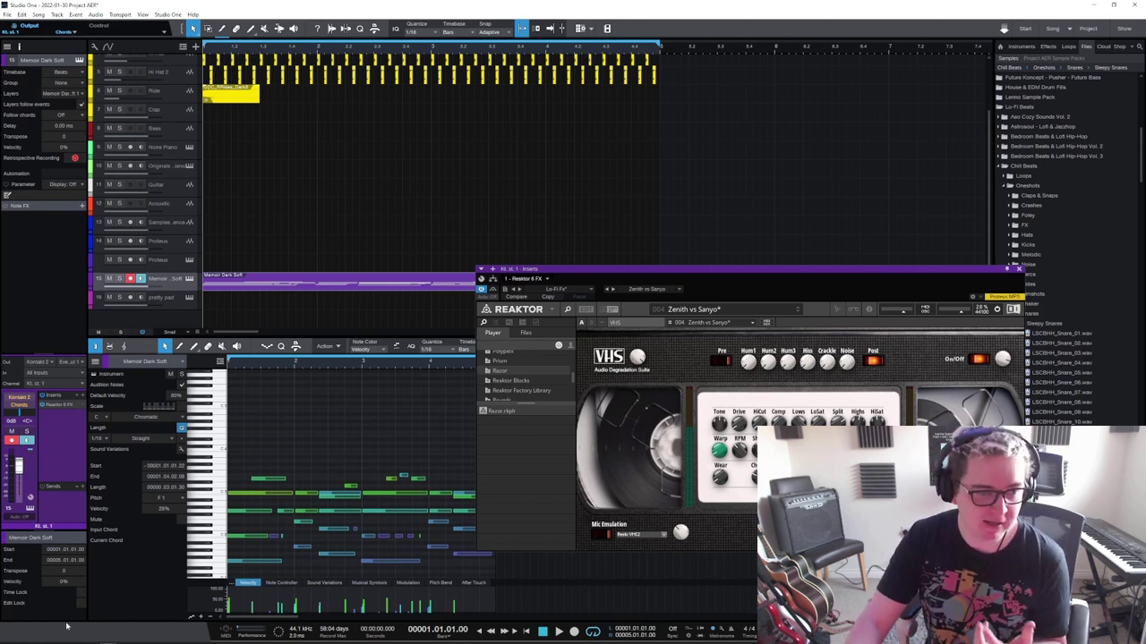
{"action": "left_click", "coordinate": [120, 279]}
{"action": "key", "text": "space"}
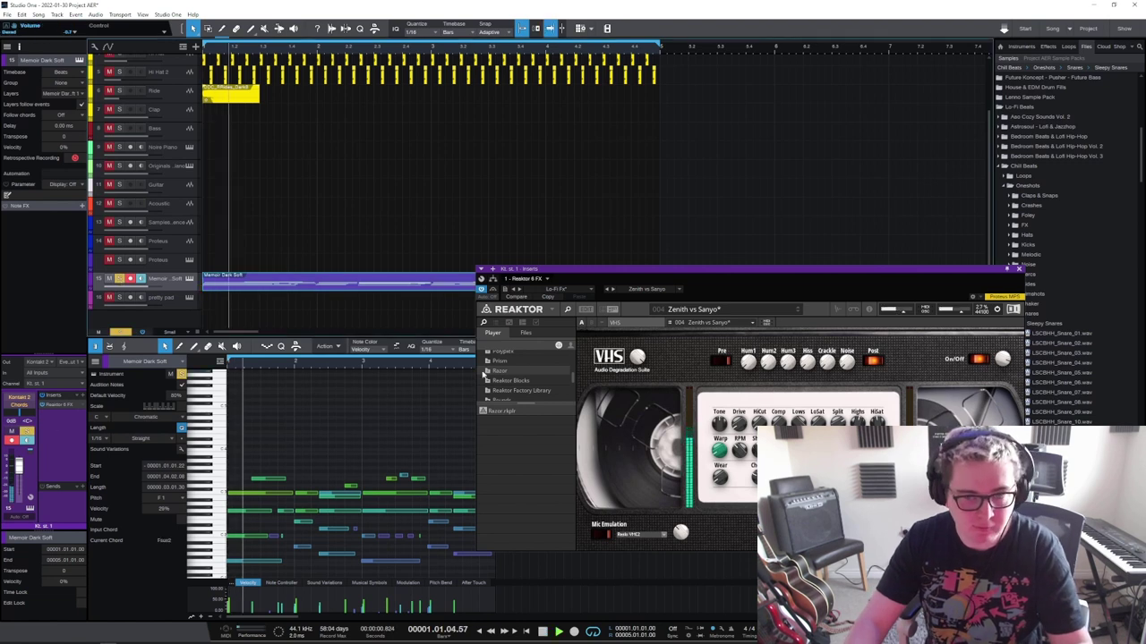
{"action": "key", "text": "space"}
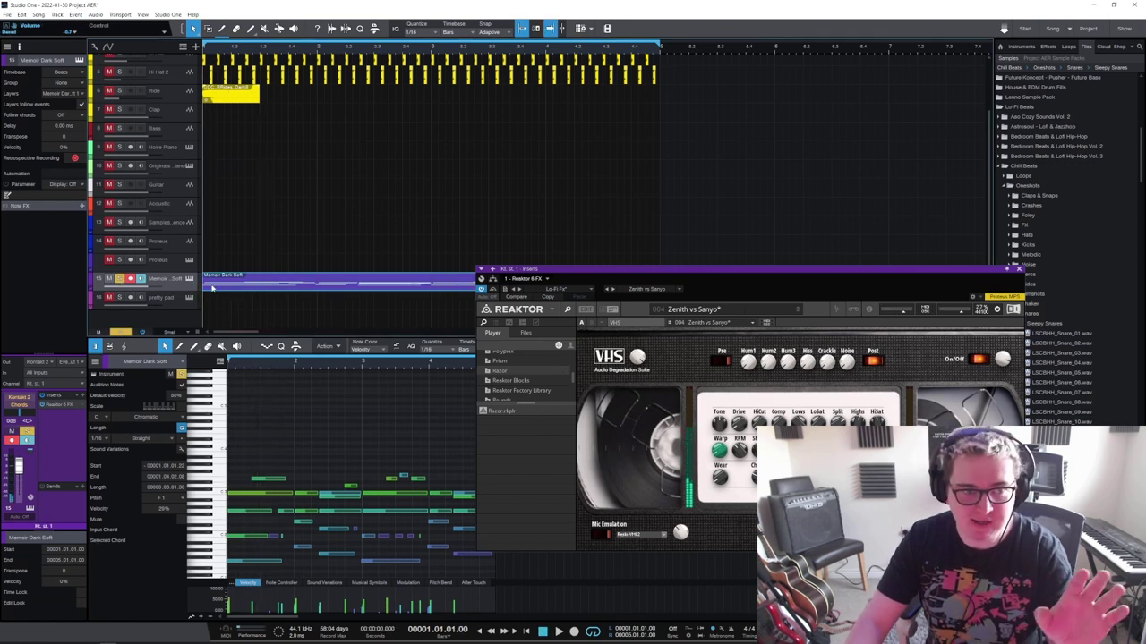
{"action": "key", "text": "space"}
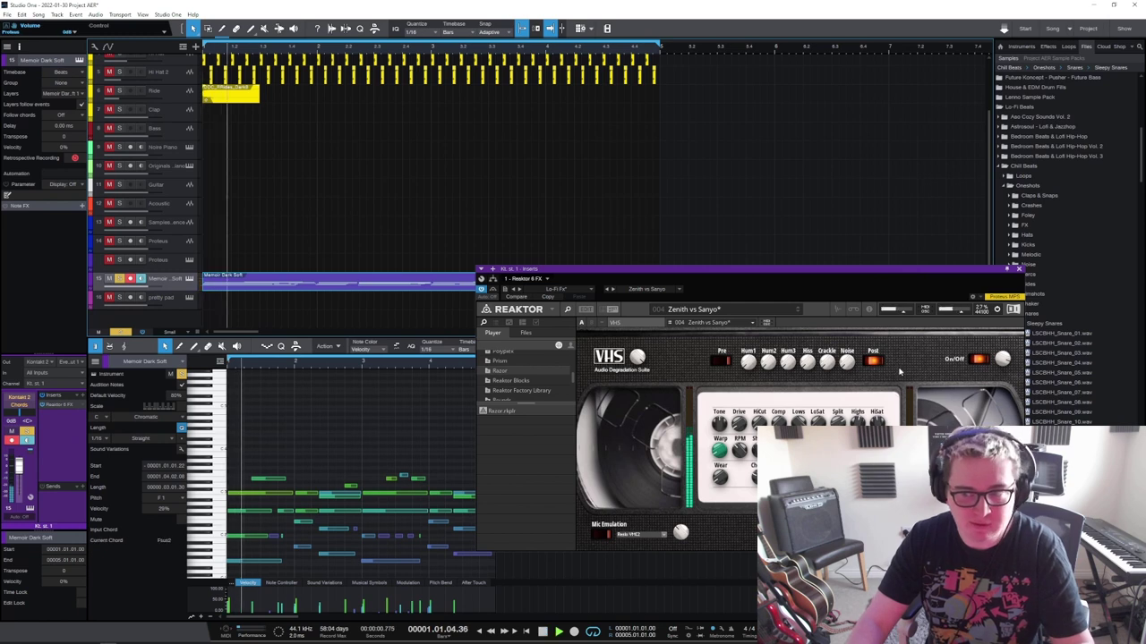
Audition the VHS effect's presets from 90s VHS Tape through Zenith vs Sanyo during playback, stop, and close the effect window
{"action": "left_click", "coordinate": [760, 323]}
{"action": "left_click", "coordinate": [767, 326]}
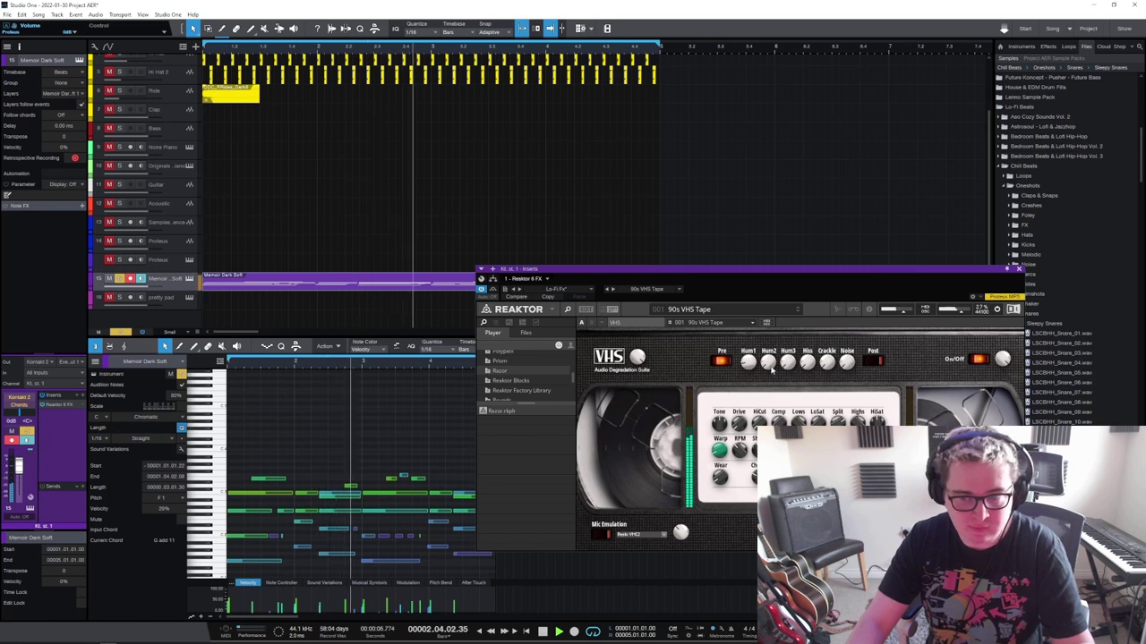
{"action": "left_click", "coordinate": [796, 311]}
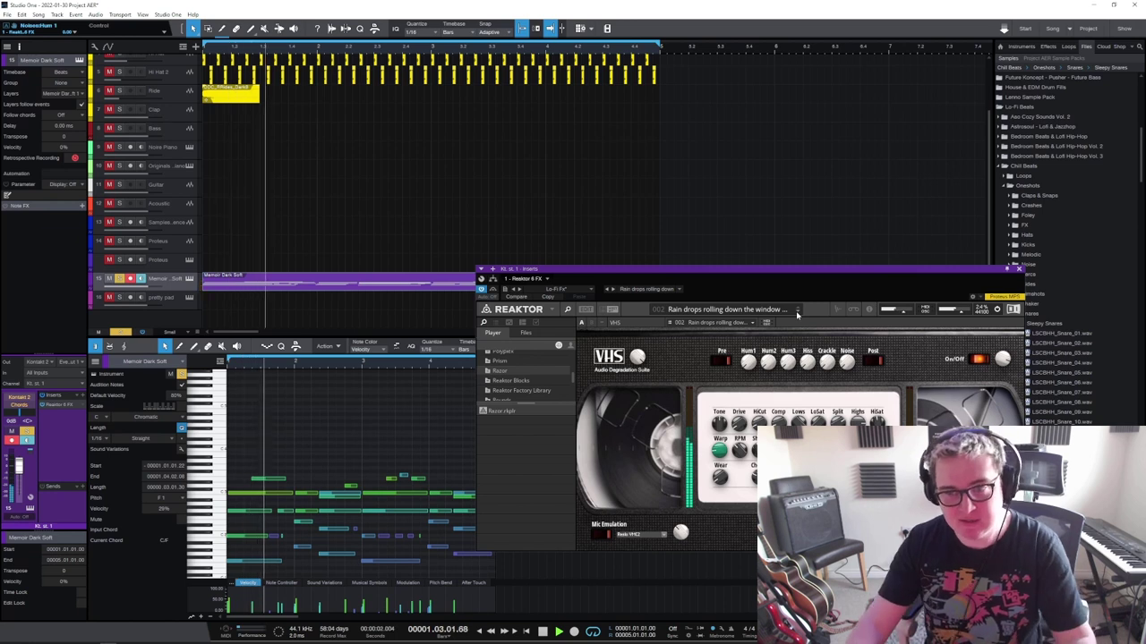
{"action": "left_click", "coordinate": [797, 313]}
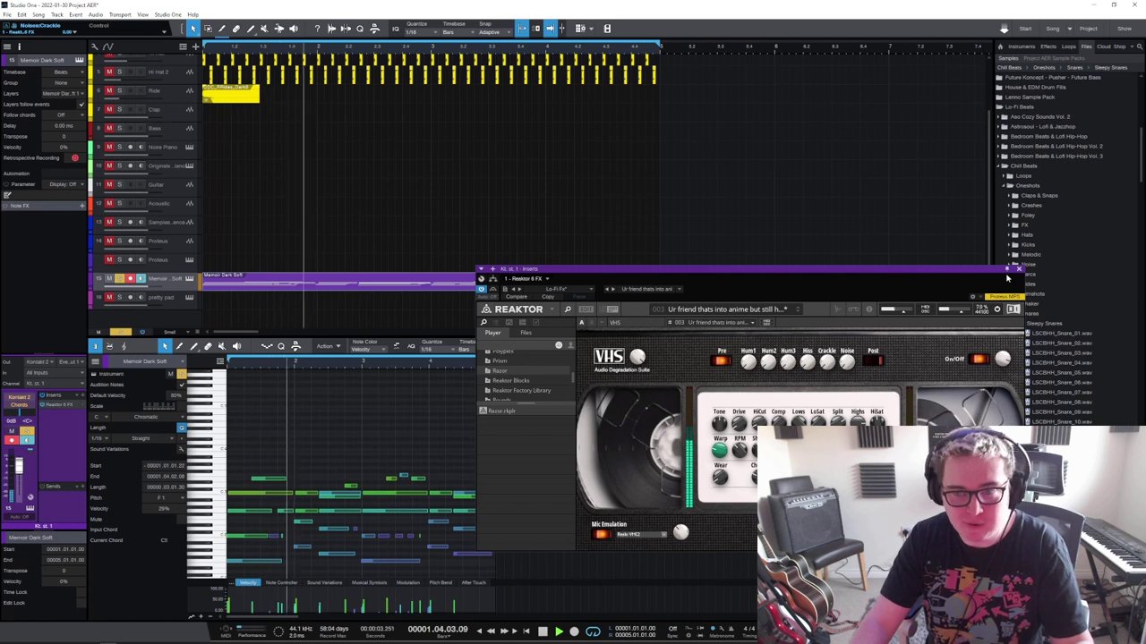
{"action": "left_click", "coordinate": [797, 311]}
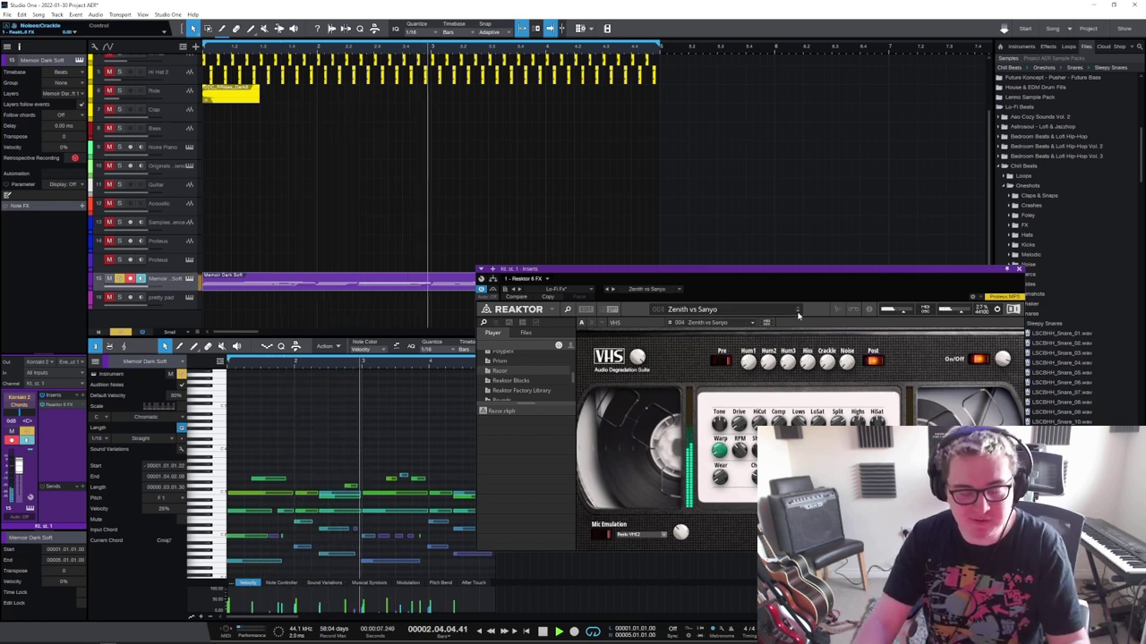
{"action": "key", "text": "space"}
{"action": "left_click", "coordinate": [1010, 268]}
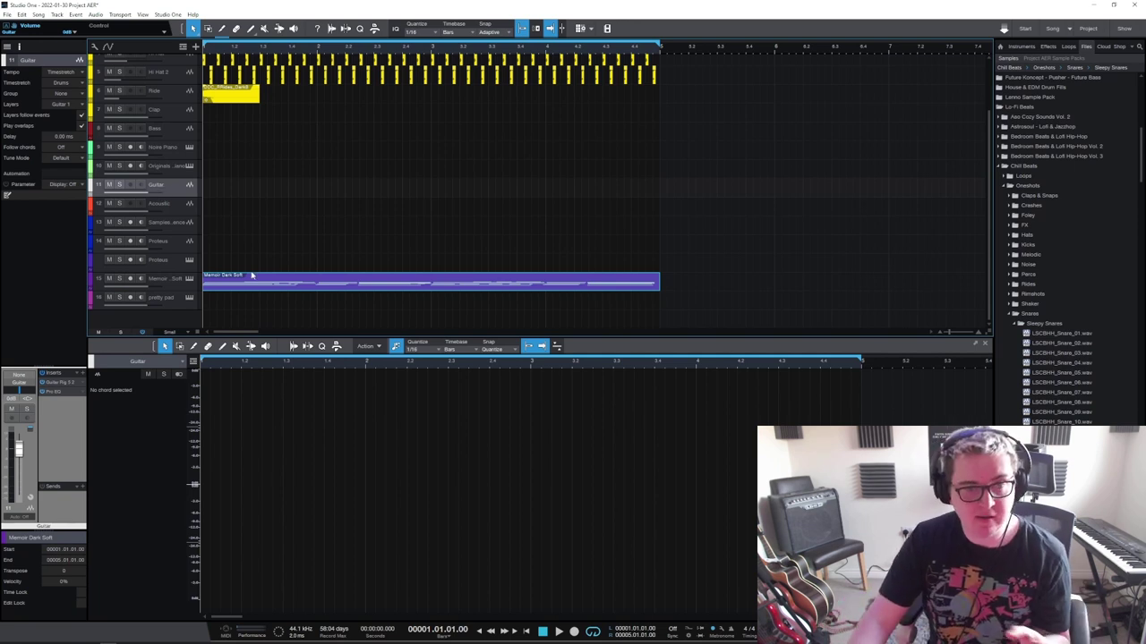
Check the Memoir Dark Soft chord notes, arm the Bass track and record a bass take over the four-bar loop
{"action": "left_click", "coordinate": [174, 282]}
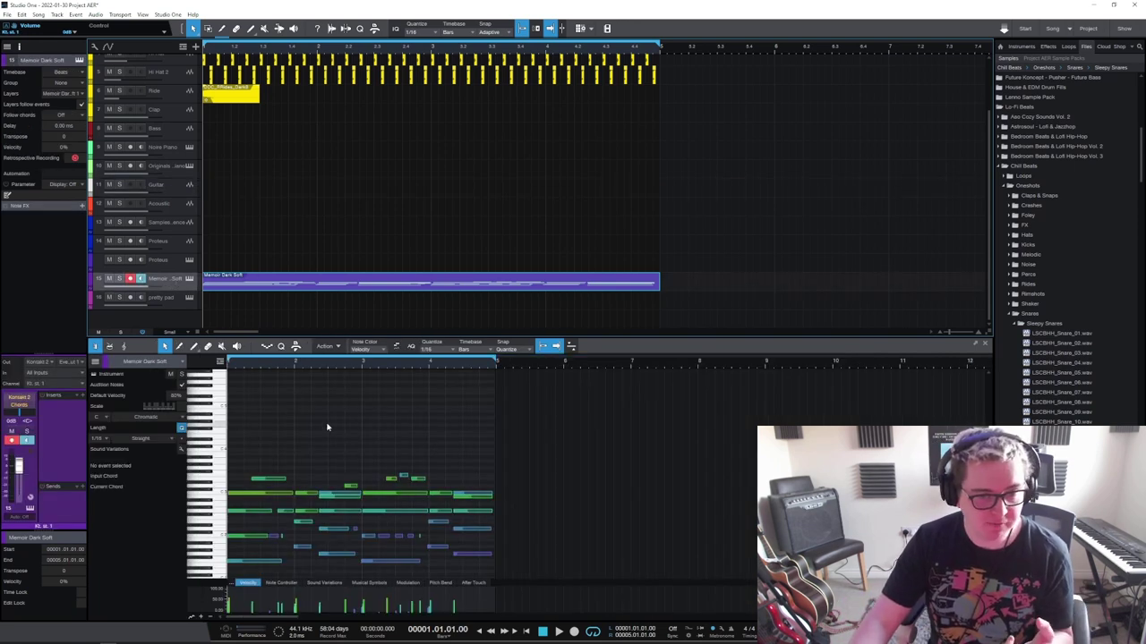
{"action": "scroll", "coordinate": [593, 531], "scroll_direction": "down", "scroll_amount": 1}
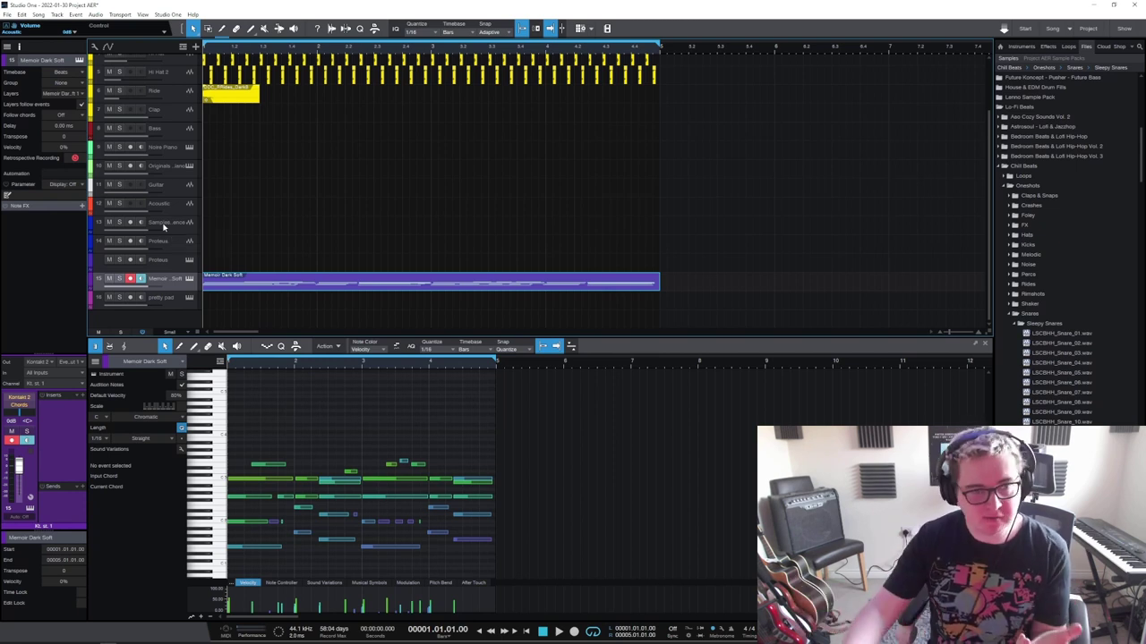
{"action": "left_click", "coordinate": [131, 129]}
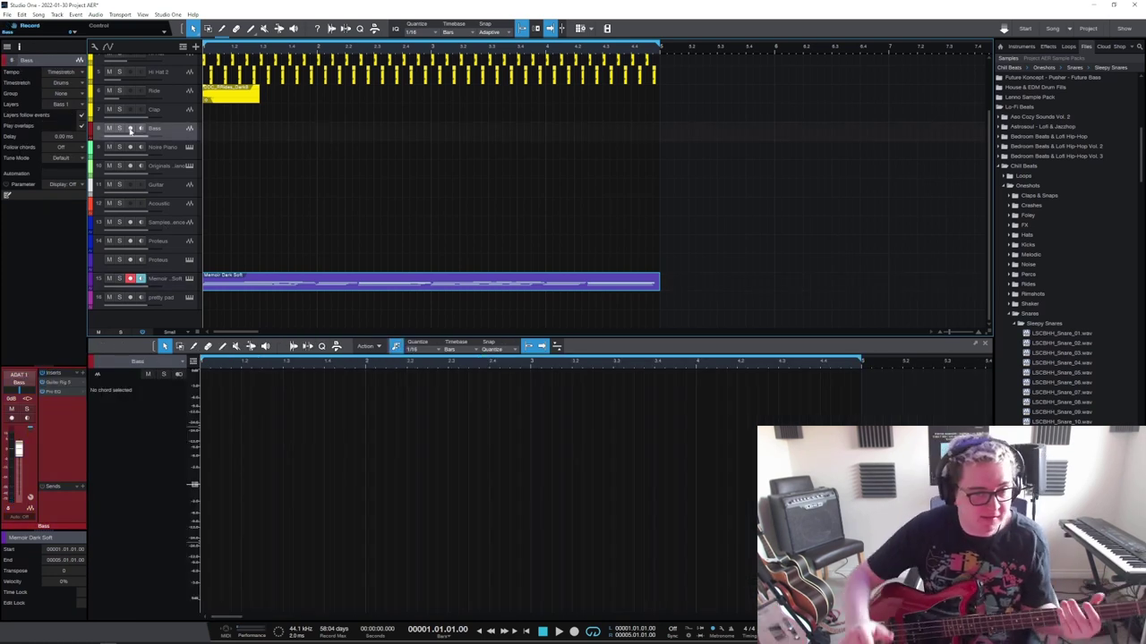
{"action": "left_click", "coordinate": [385, 283]}
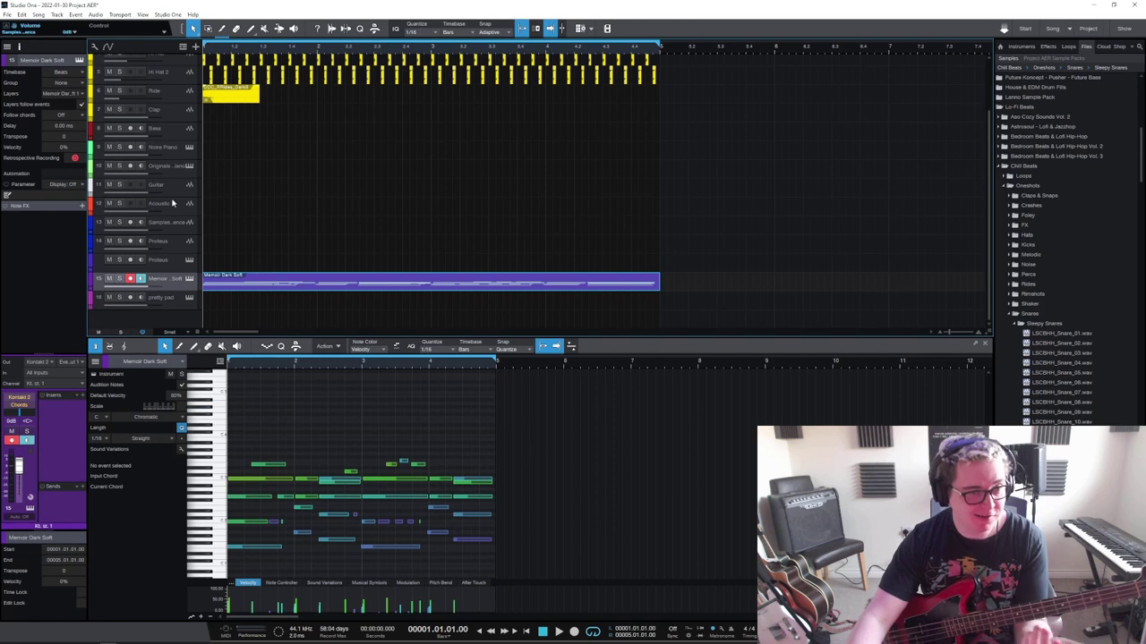
{"action": "left_click", "coordinate": [175, 134]}
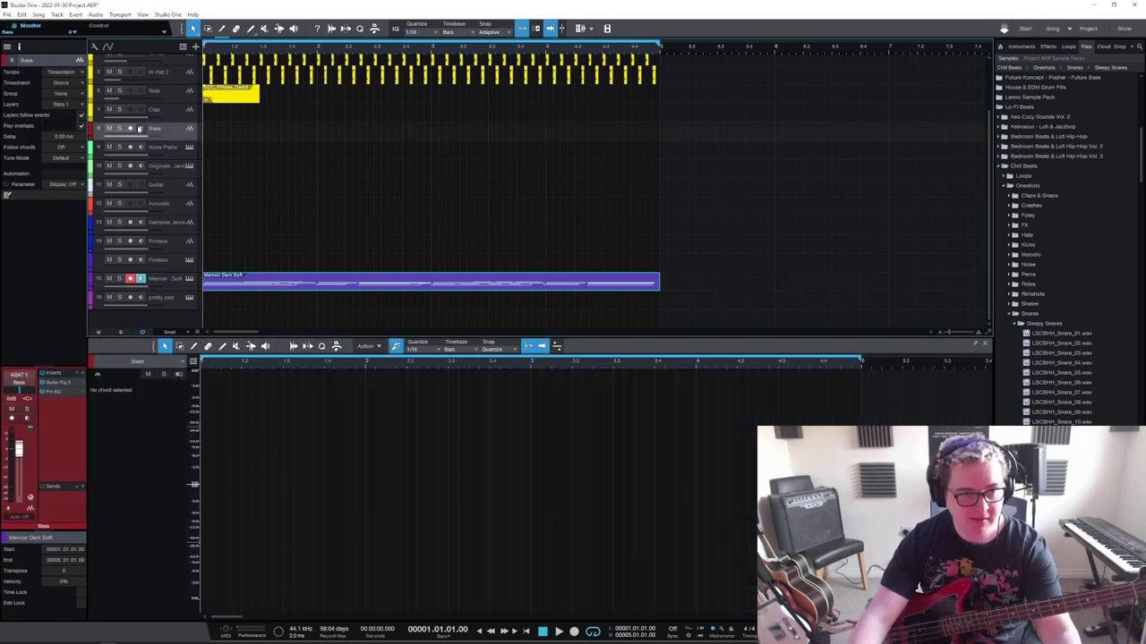
{"action": "left_click", "coordinate": [130, 128]}
{"action": "key", "text": "KP_Multiply"}
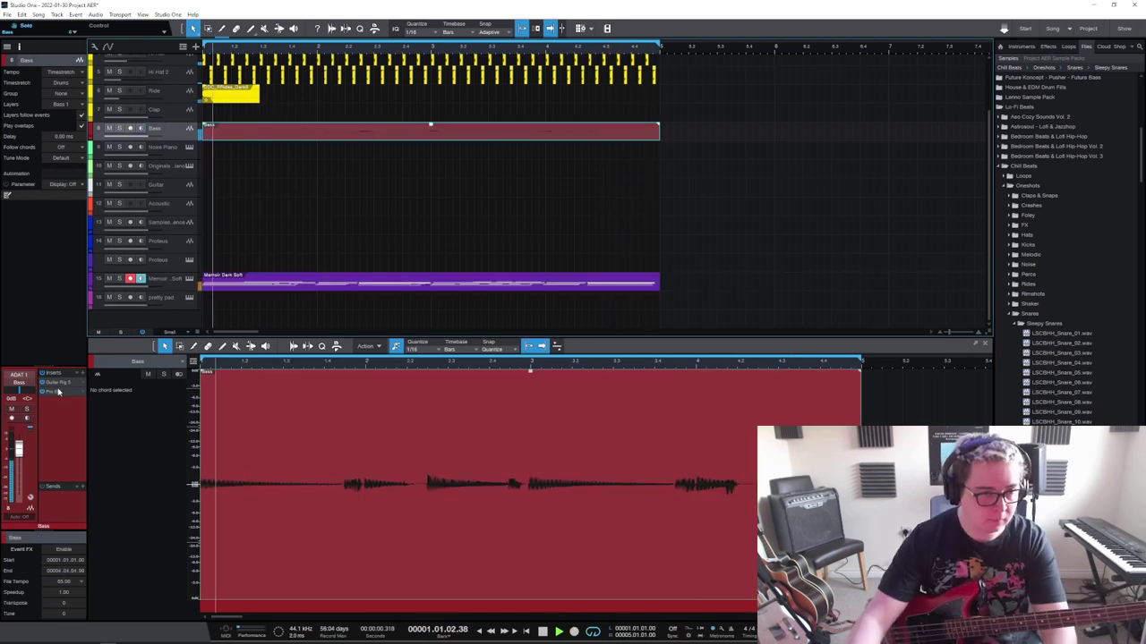
Lower the high-cut frequency in the Bass track's Pro EQ and set the track's volume to -4.7 dB during playback
{"action": "double_click", "coordinate": [61, 391]}
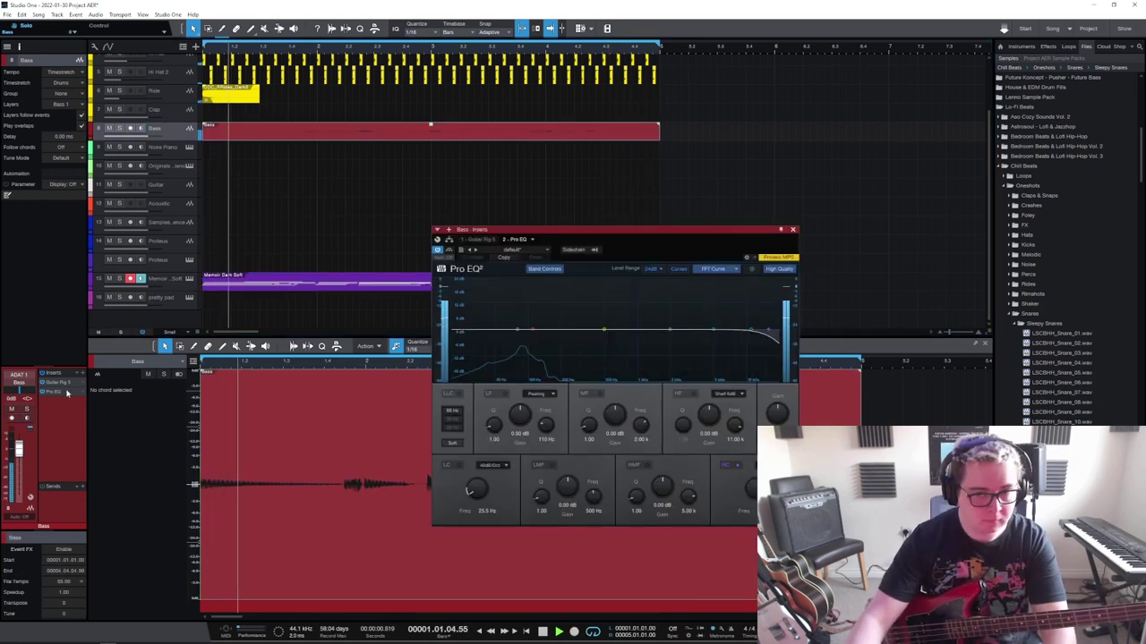
{"action": "left_click_drag", "start_coordinate": [772, 331], "coordinate": [618, 331]}
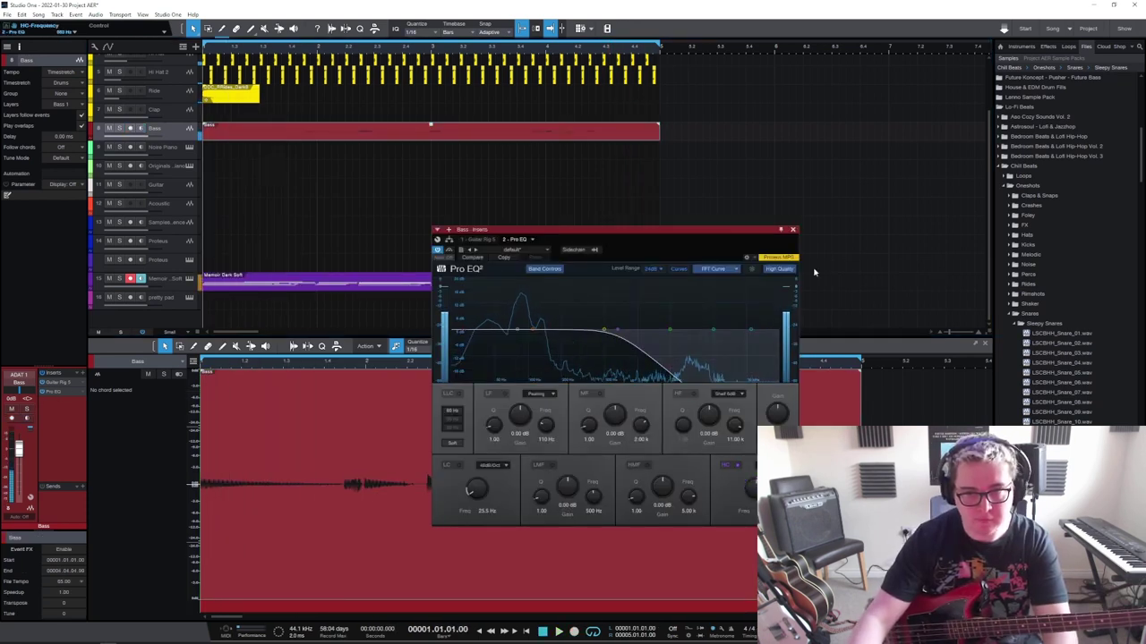
{"action": "key", "text": "space"}
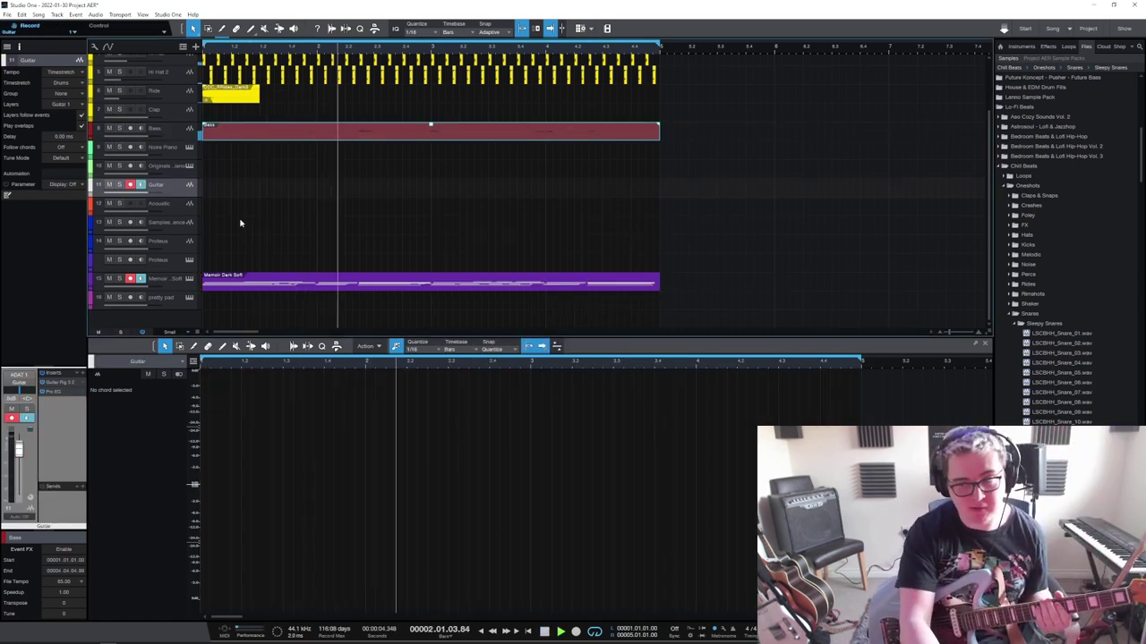
{"action": "left_click", "coordinate": [147, 126]}
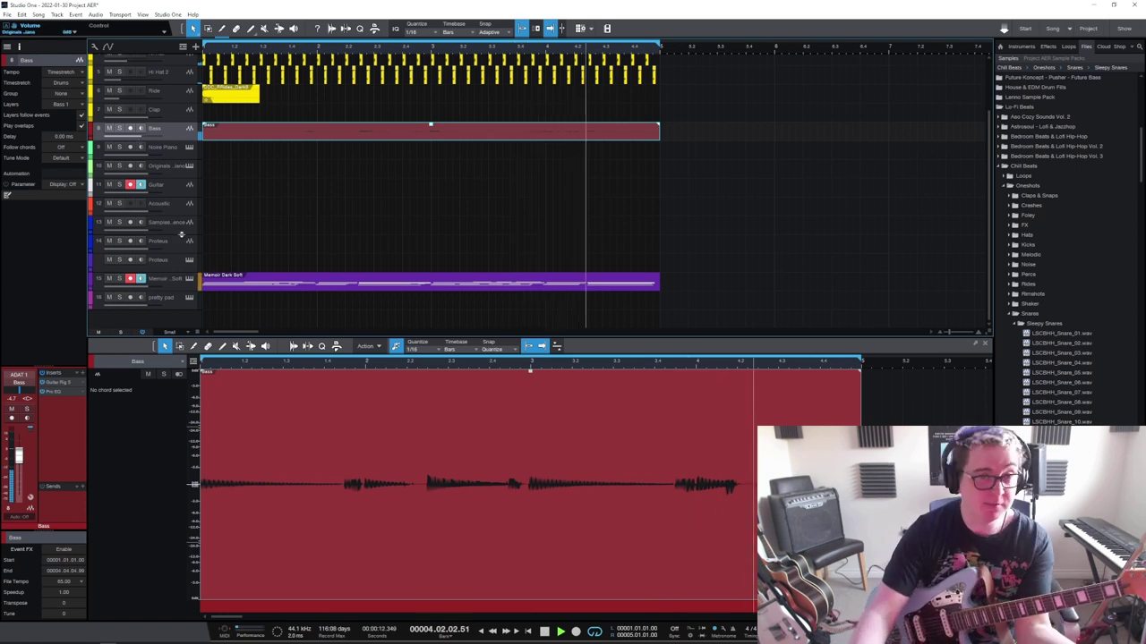
{"action": "key", "text": "space"}
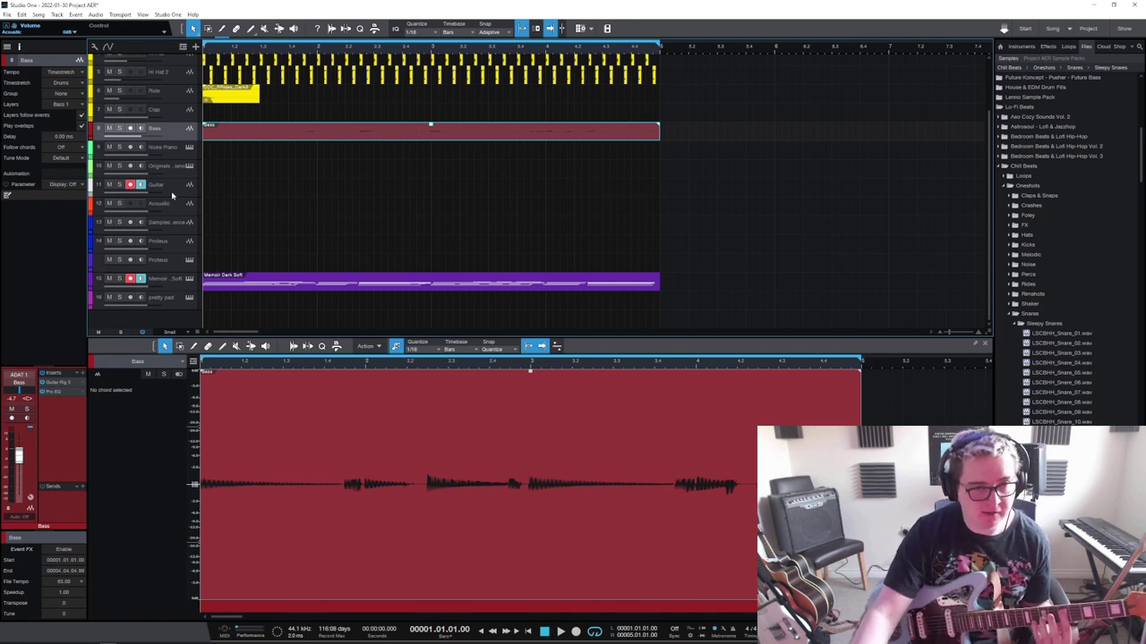
Record a guitar take on the armed Guitar track across the four-bar loop
{"action": "left_click", "coordinate": [173, 196]}
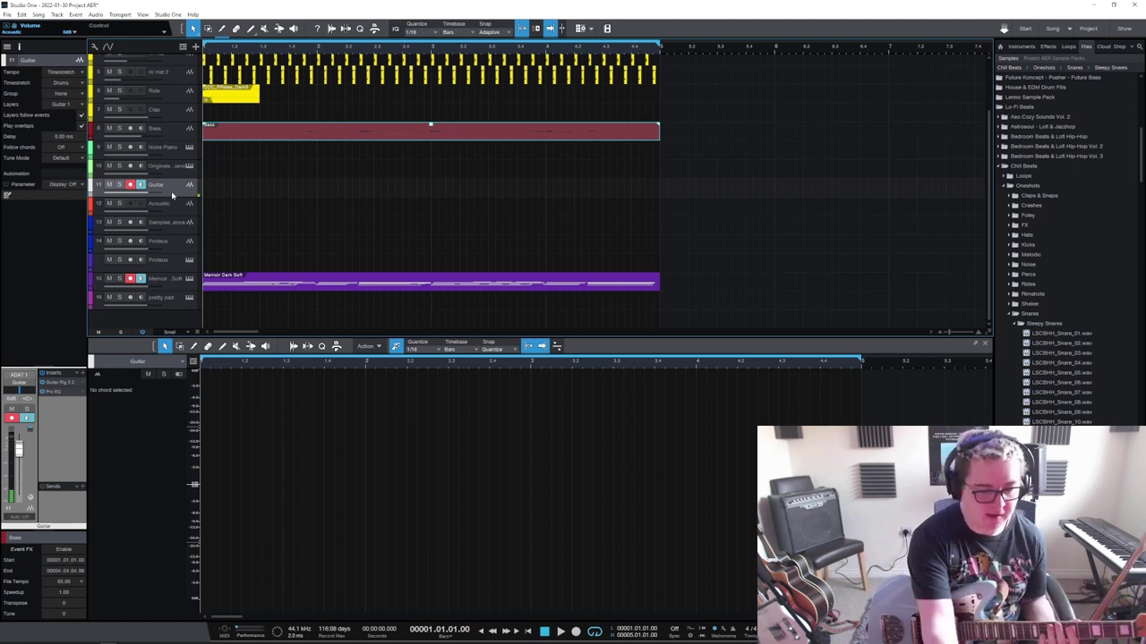
{"action": "key", "text": "KP_Multiply"}
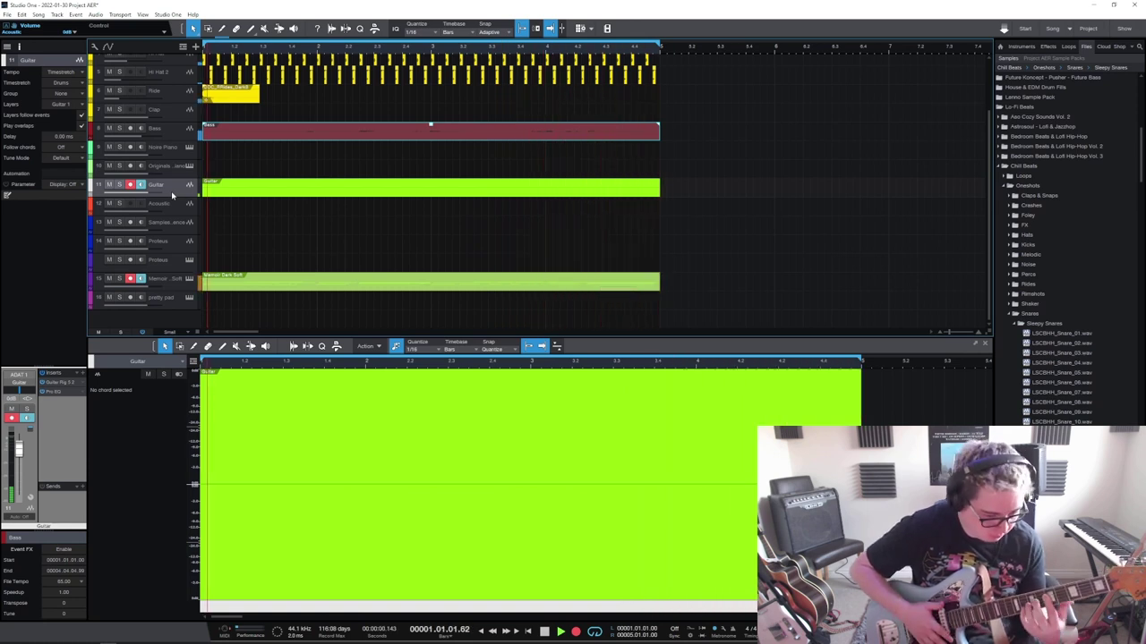
Duplicate the Guitar track without its recording, mute the original and arm the duplicate for recording
{"action": "right_click", "coordinate": [175, 186]}
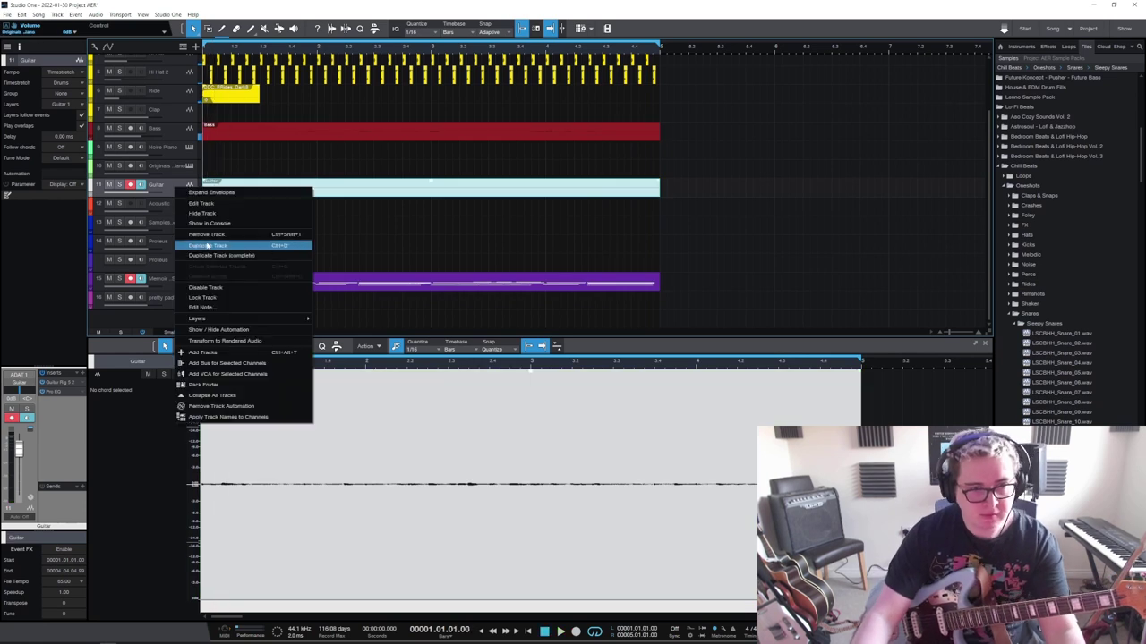
{"action": "left_click", "coordinate": [223, 240]}
{"action": "left_click", "coordinate": [158, 187]}
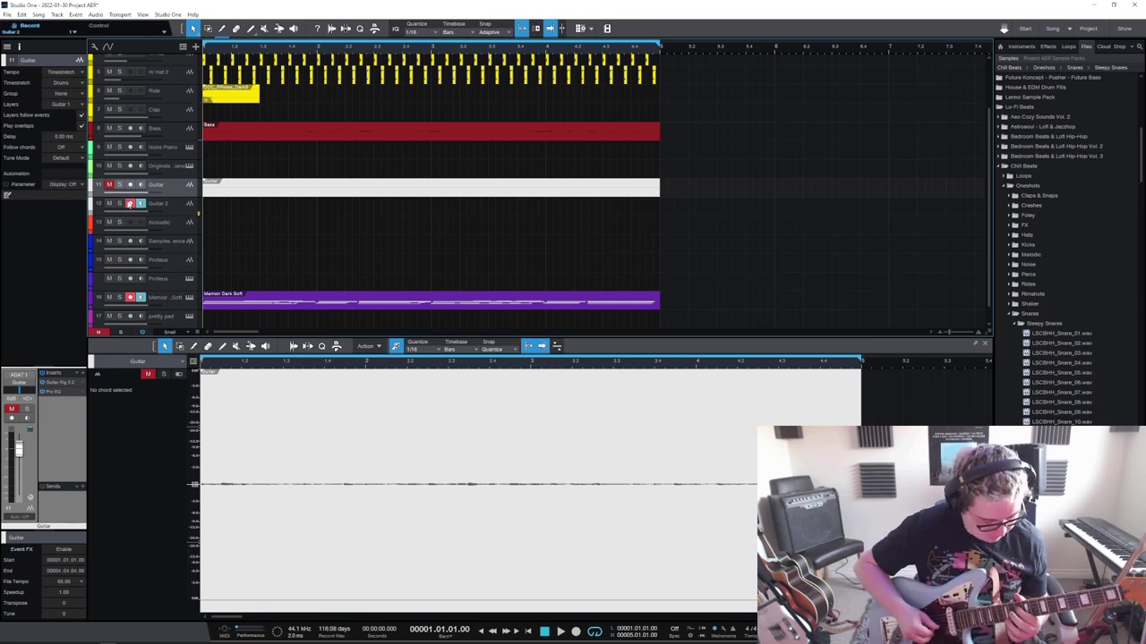
Rehearse over the loop and record a second guitar take on the Guitar 2 track
{"action": "key", "text": "space"}
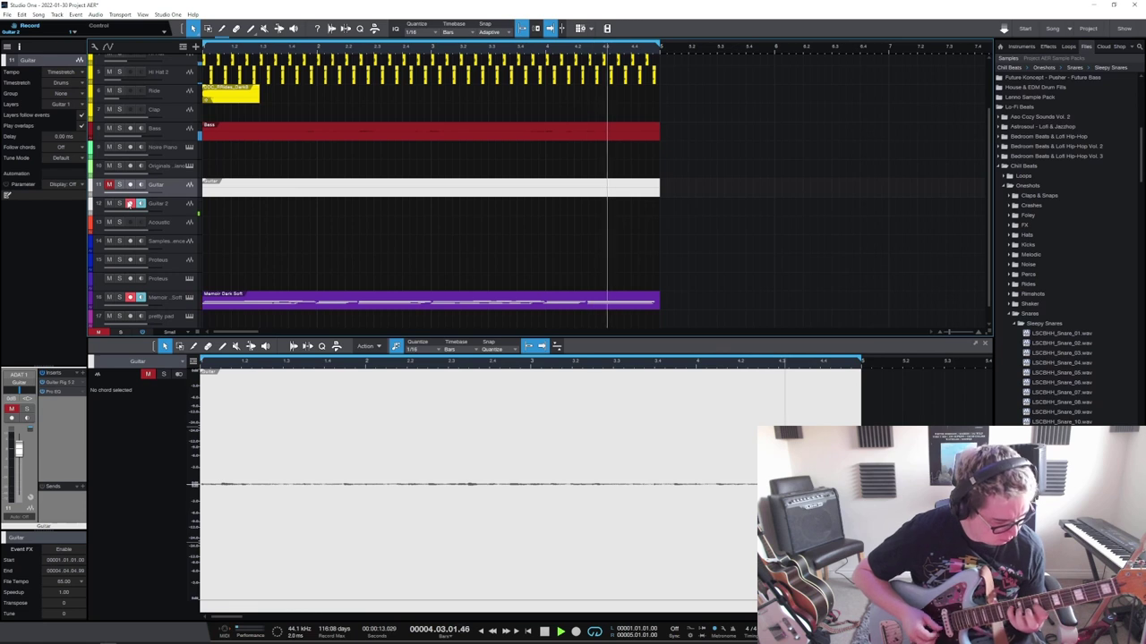
{"action": "key", "text": "space"}
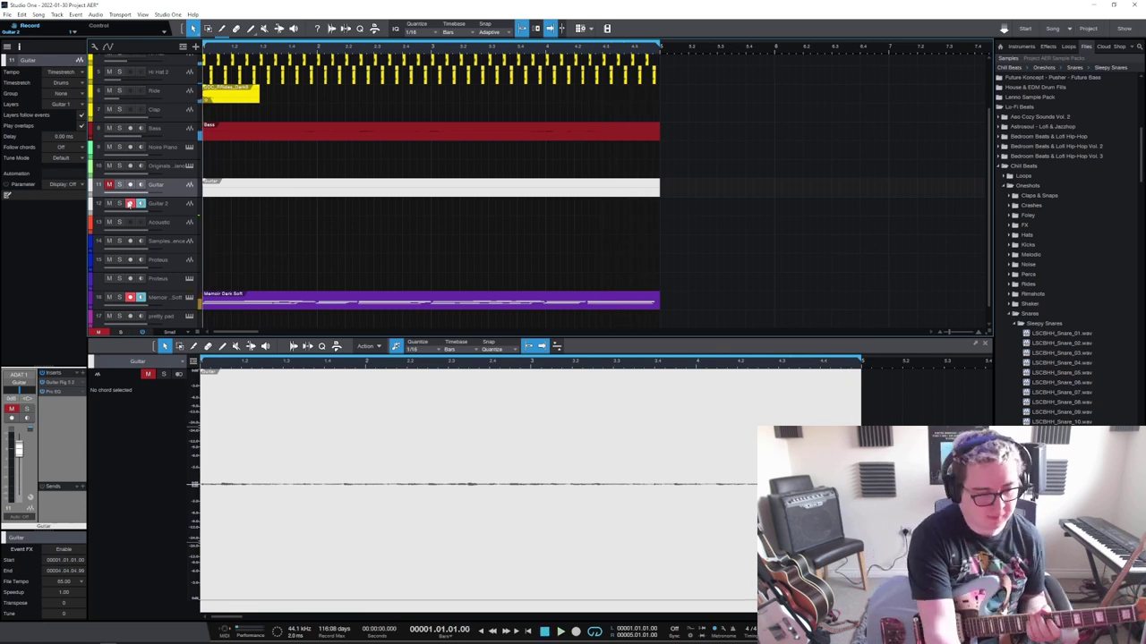
{"action": "key", "text": "KP_Multiply"}
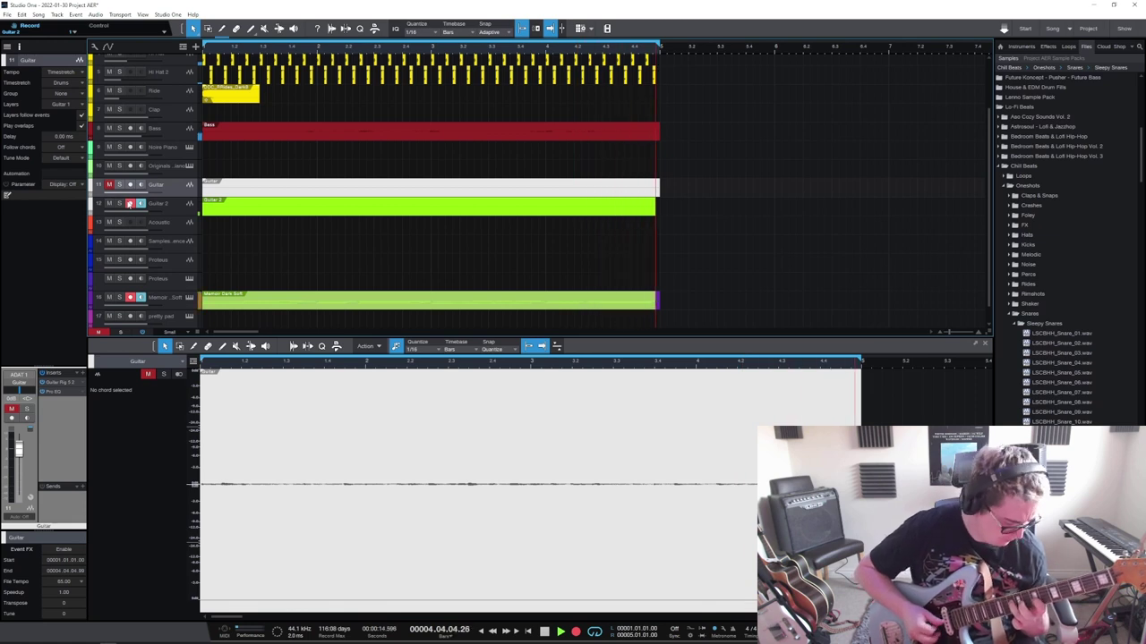
Stop recording and disarm Guitar 2, unmute the Guitar track, and pan Guitar left and Guitar 2 right
{"action": "key", "text": "space"}
{"action": "left_click", "coordinate": [129, 204]}
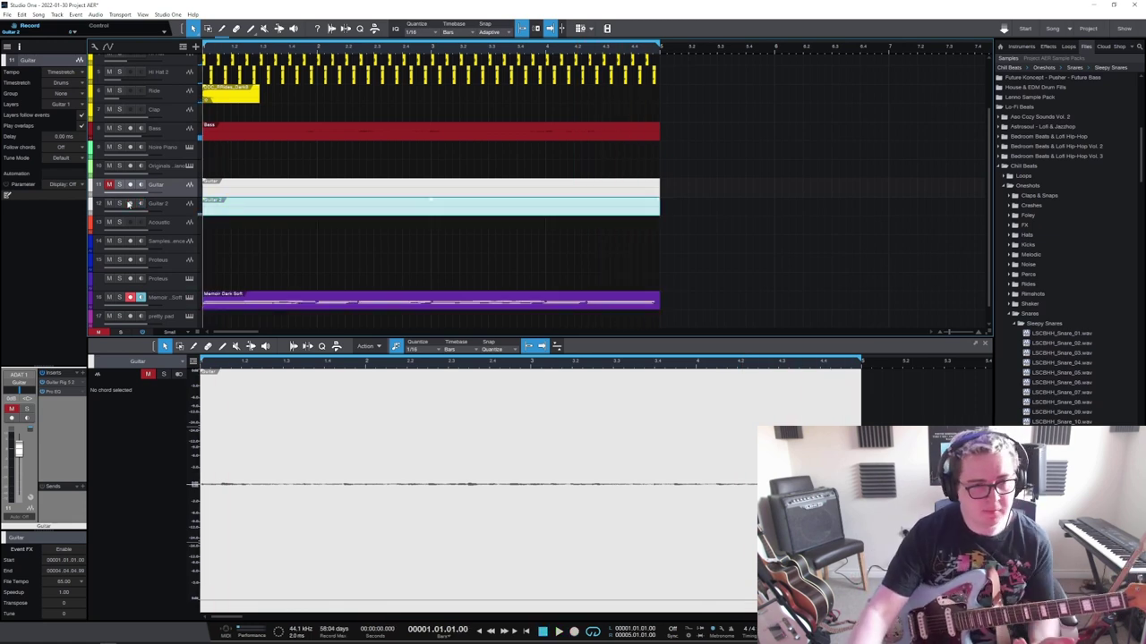
{"action": "left_click", "coordinate": [163, 211]}
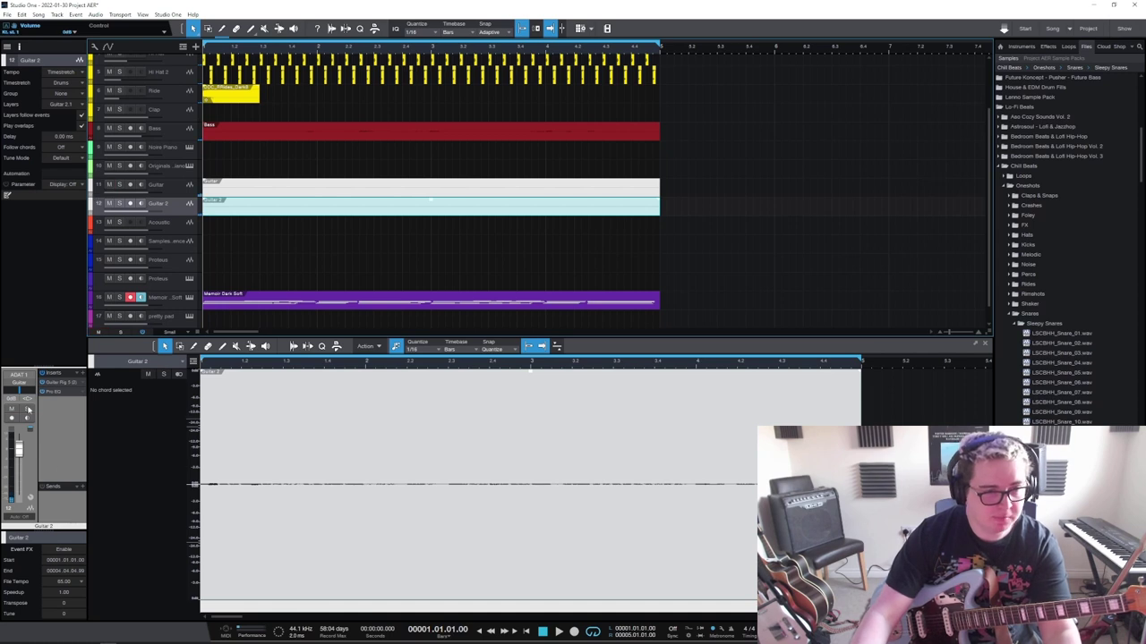
{"action": "left_click", "coordinate": [179, 191]}
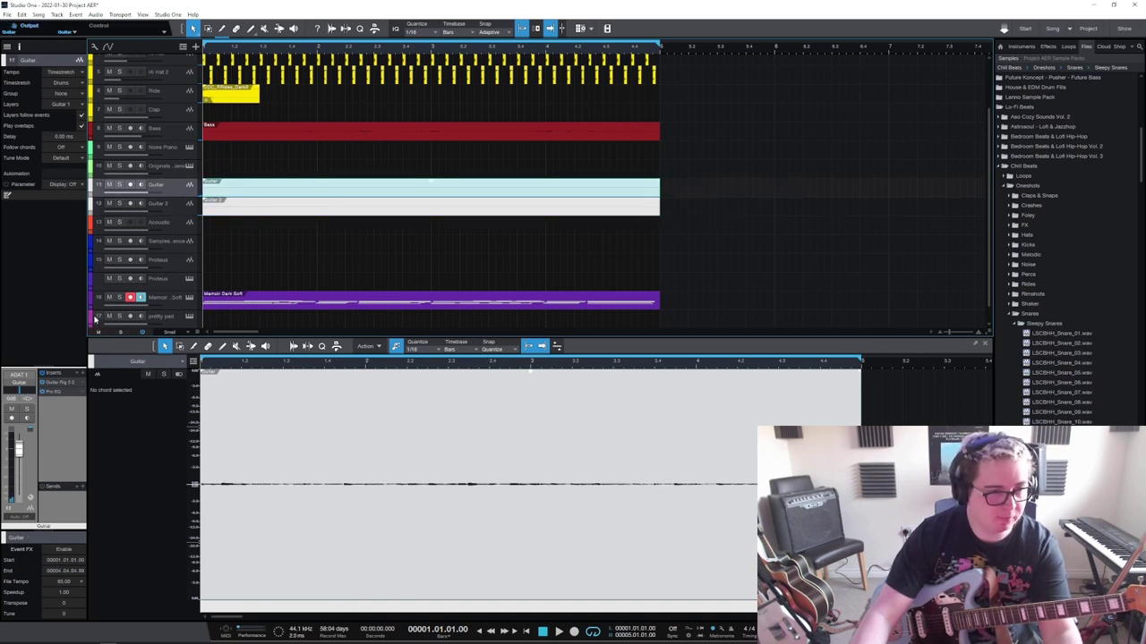
{"action": "left_click", "coordinate": [174, 211]}
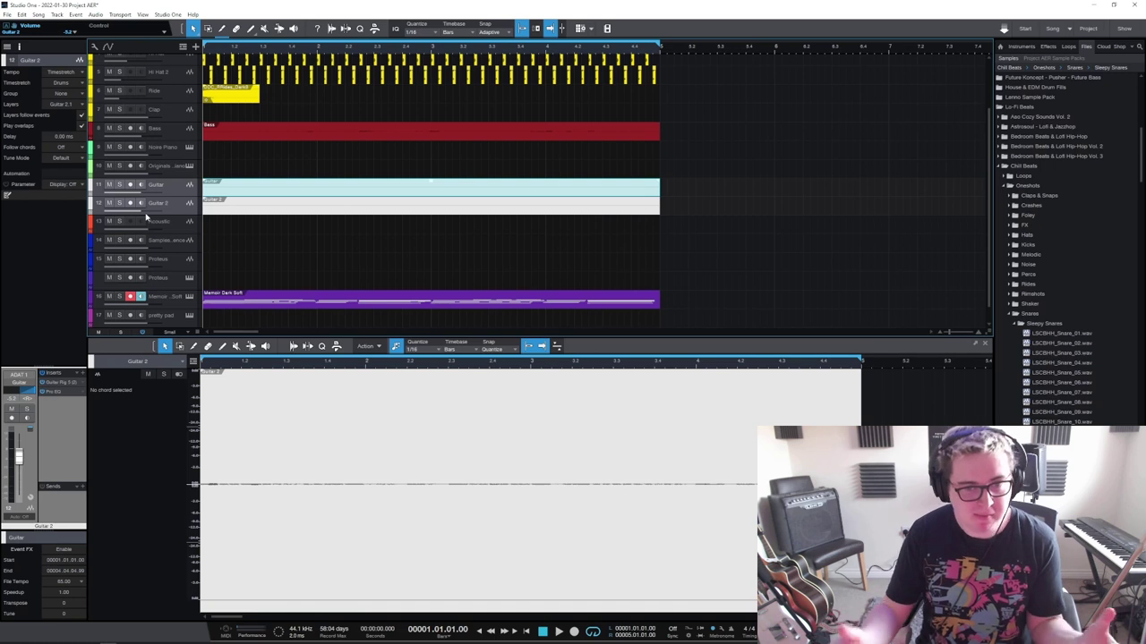
Balance the two guitar tracks' volumes during loop playback, lowering the Guitar track to -7.0 dB
{"action": "key", "text": "space"}
{"action": "scroll", "coordinate": [152, 206], "scroll_direction": "up", "scroll_amount": 1}
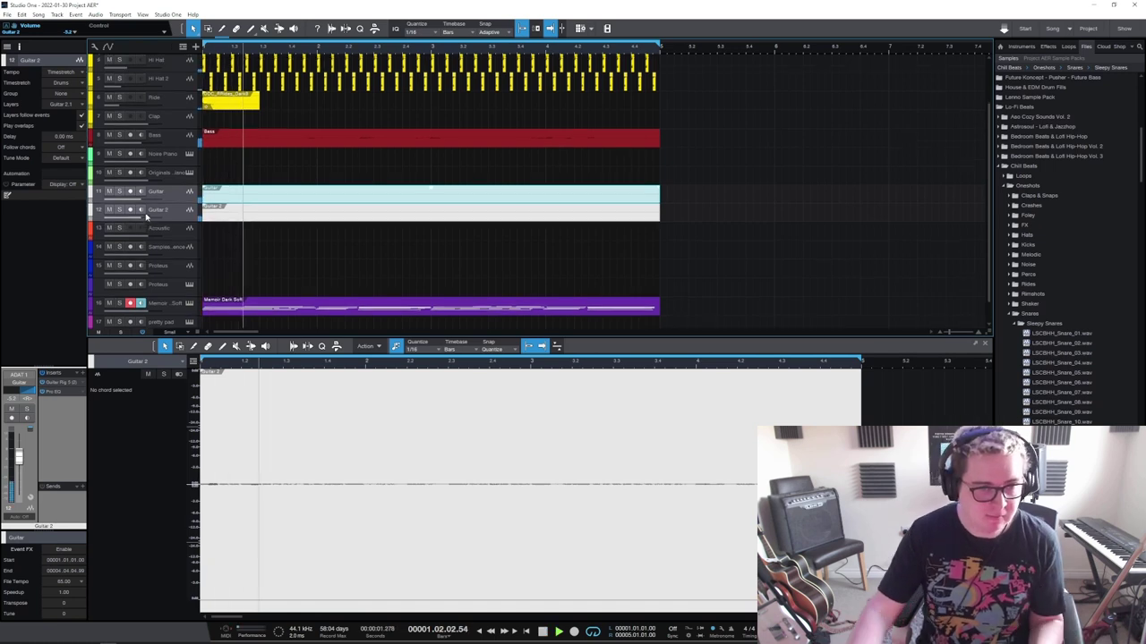
{"action": "left_click_drag", "start_coordinate": [152, 200], "coordinate": [146, 201]}
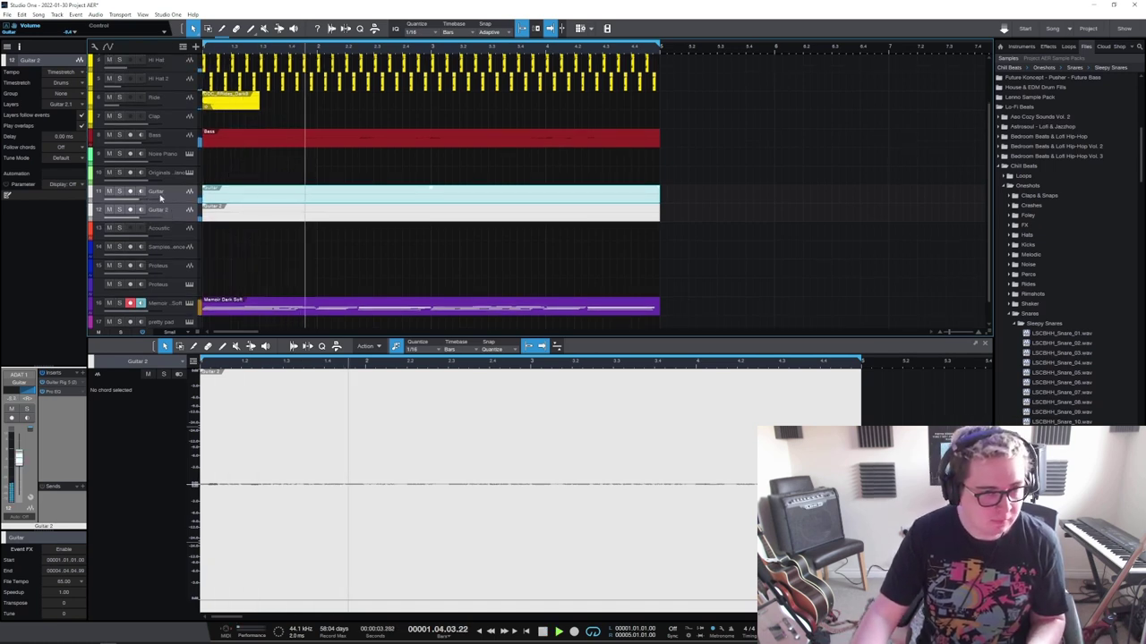
{"action": "left_click", "coordinate": [158, 195]}
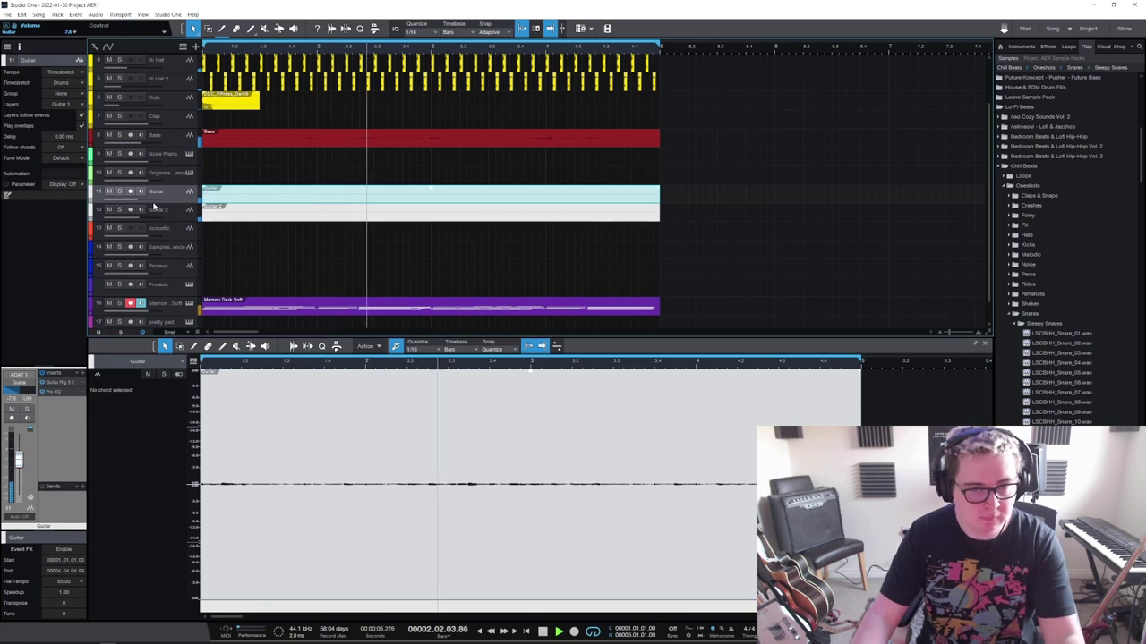
{"action": "key", "text": "space"}
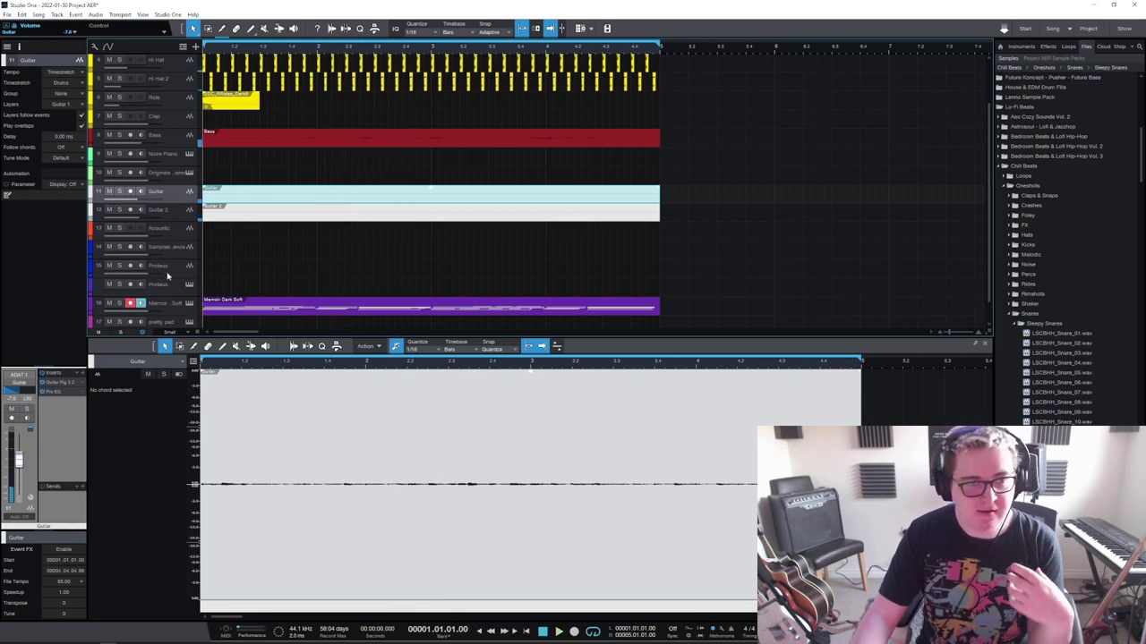
Duplicate the Memoir Dark Soft track complete with its instrument and delete the copied chord part from the duplicate
{"action": "scroll", "coordinate": [166, 277], "scroll_direction": "down", "scroll_amount": 1}
{"action": "right_click", "coordinate": [165, 284]}
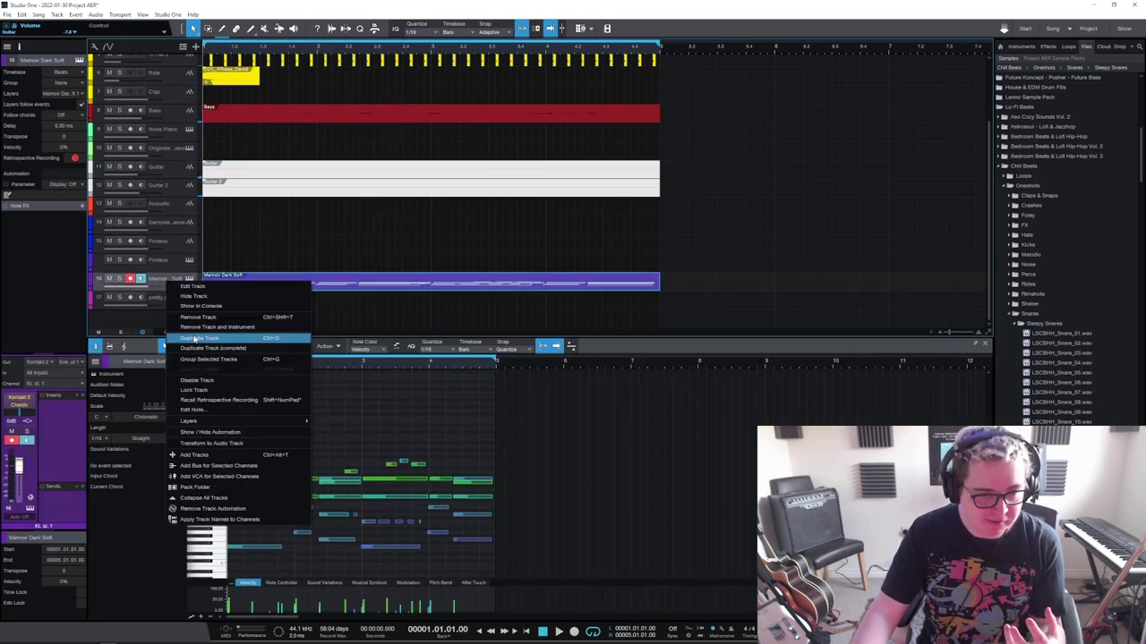
{"action": "left_click", "coordinate": [198, 347]}
{"action": "left_click", "coordinate": [369, 305]}
{"action": "key", "text": "Delete"}
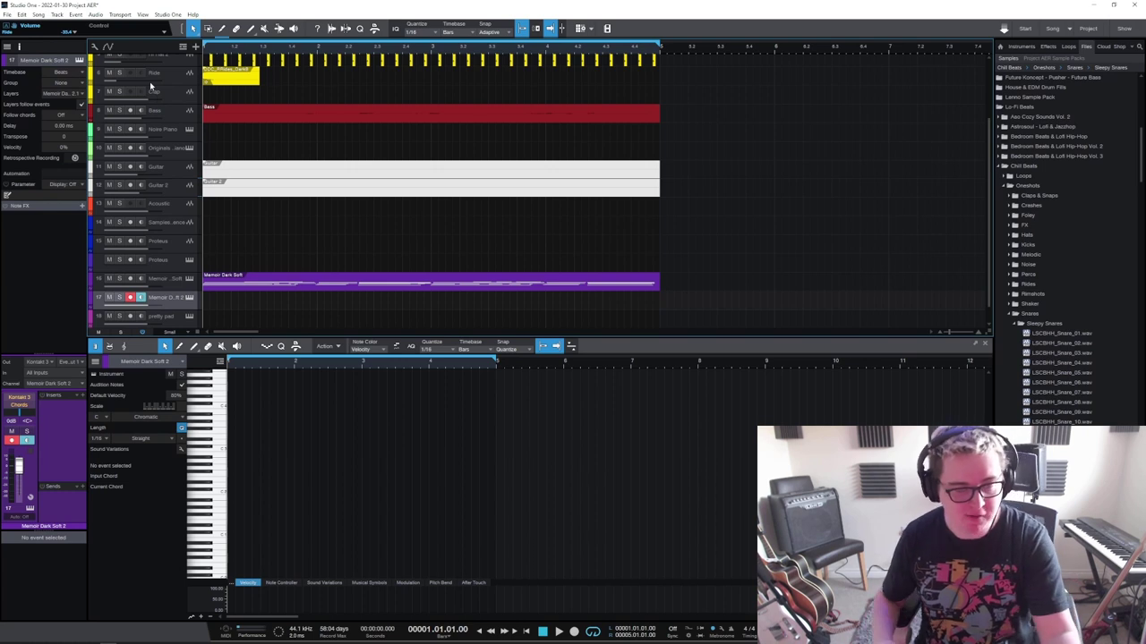
Rehearse a new part over the playing loop with the armed Memoir Dark Soft 2 track
{"action": "key", "text": "space"}
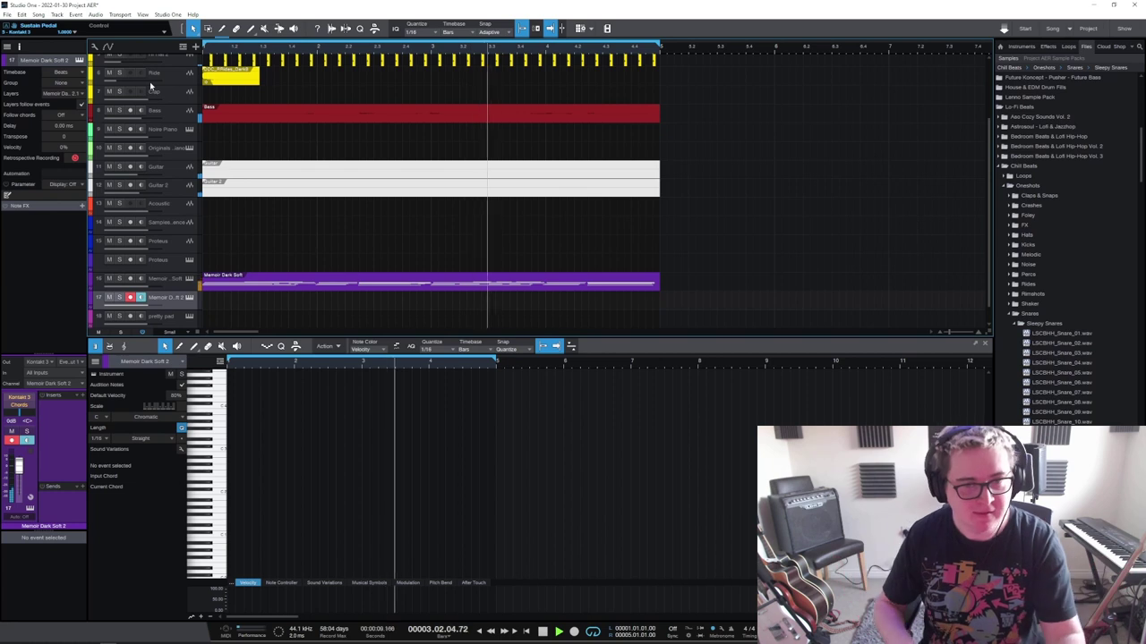
{"action": "key", "text": "space"}
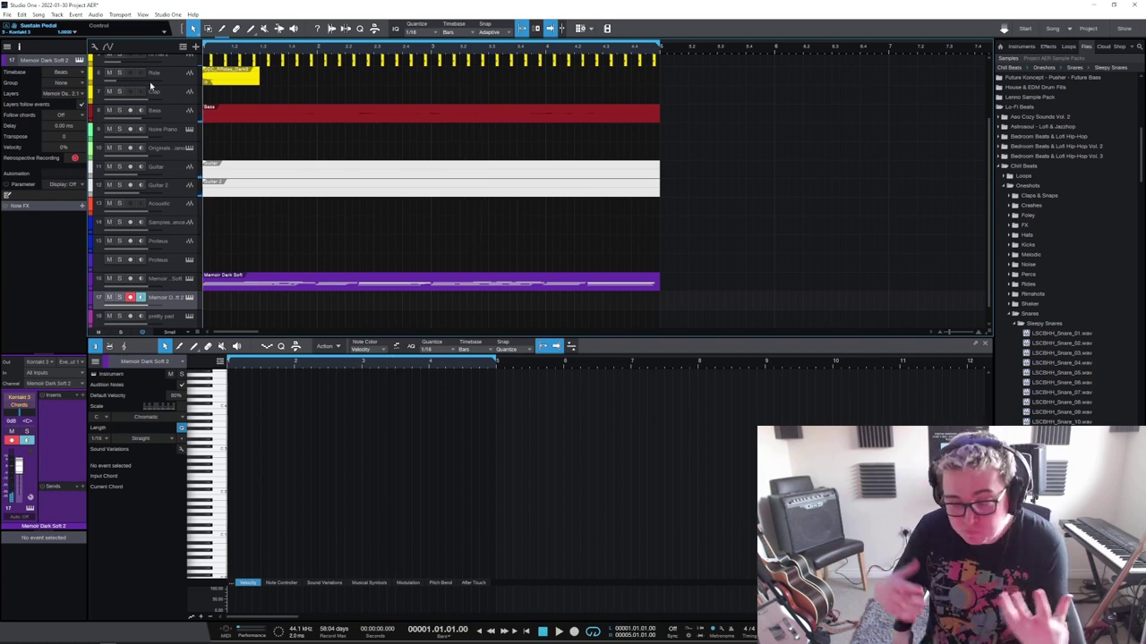